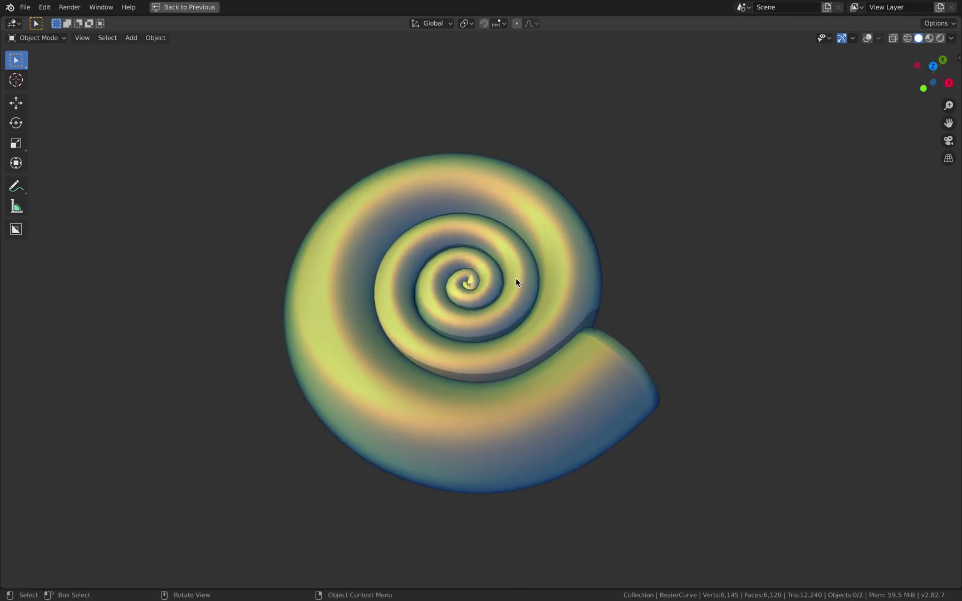
Step: Leave the maximized 3D view for the multi-editor layout and make the node editor taller
middle_click_drag(454, 288, 550, 274)
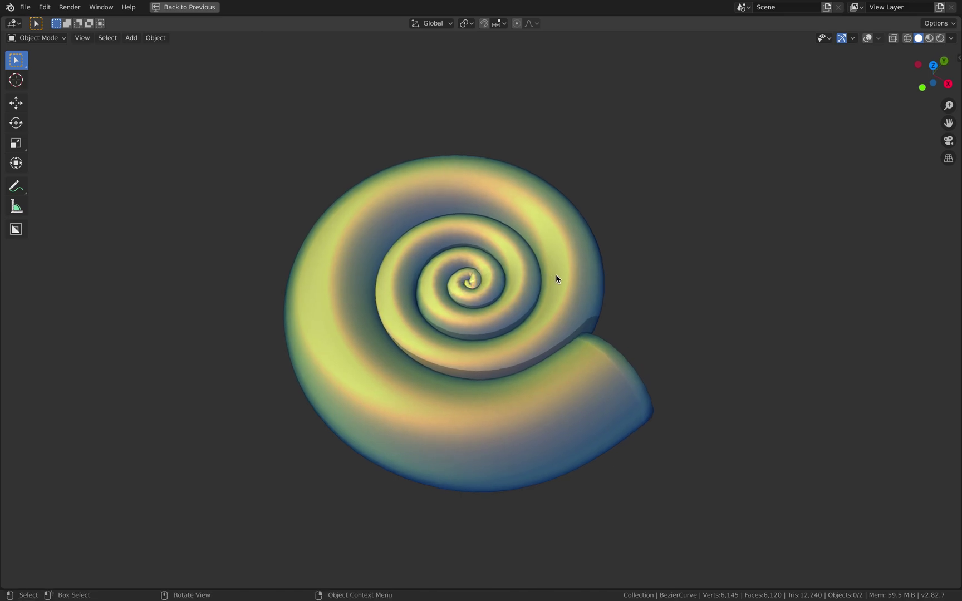
left_click(184, 7)
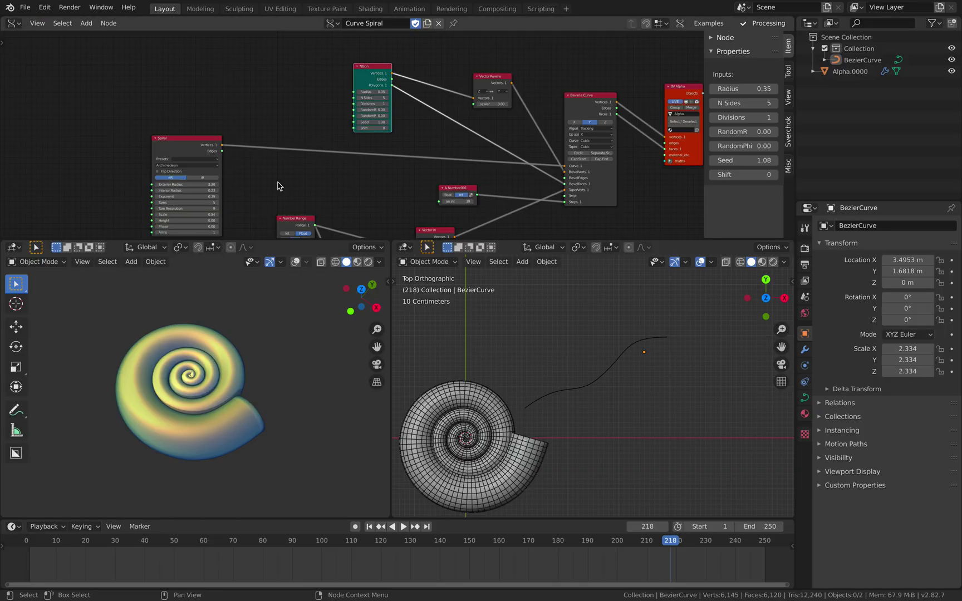
left_click_drag(431, 239, 432, 289)
scroll(430, 206, "down", 3)
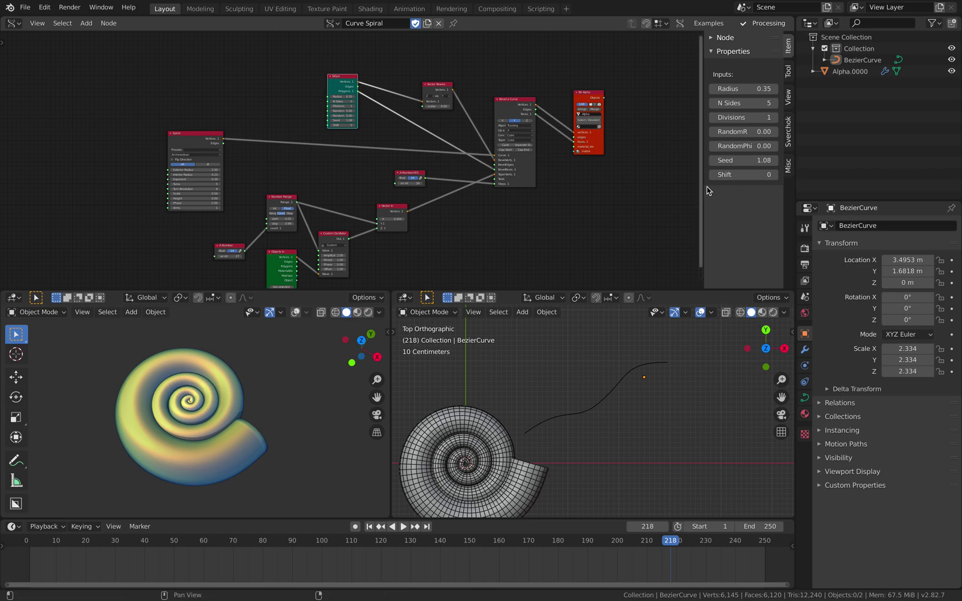
Step: Hide the node editor's sidebar and widen the shaded 3D viewport
left_click_drag(704, 188, 746, 189)
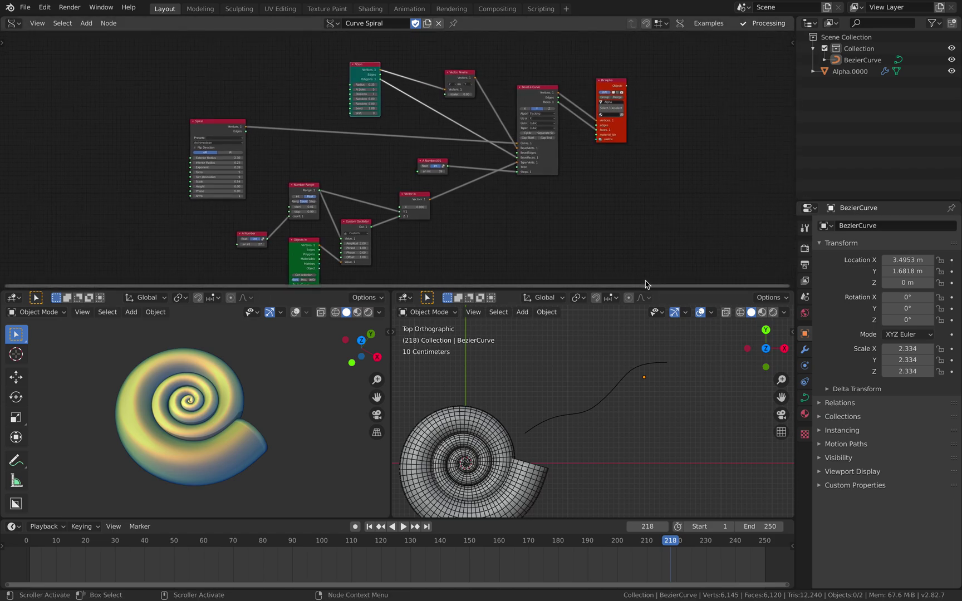
left_click_drag(648, 291, 648, 292)
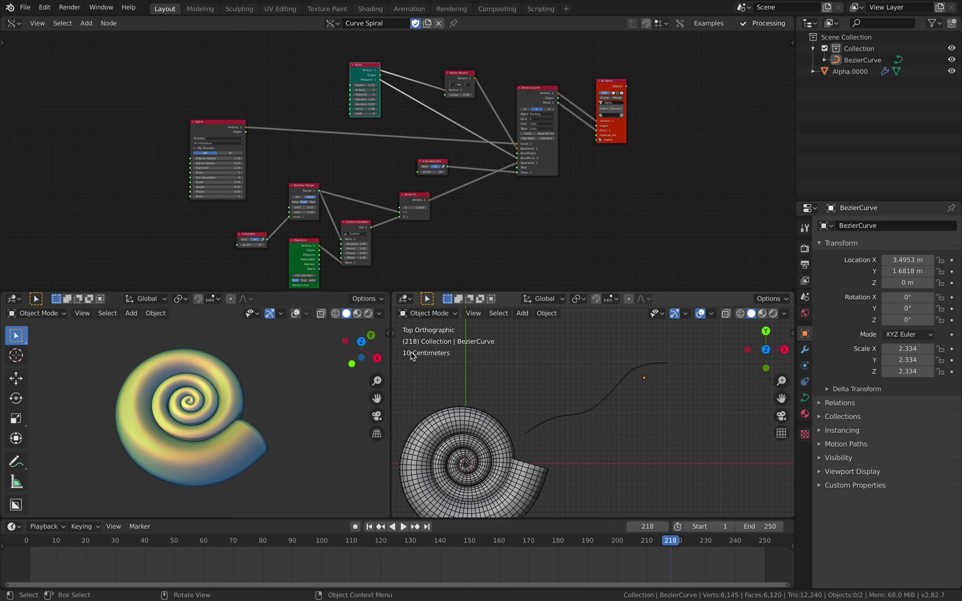
left_click_drag(392, 352, 521, 352)
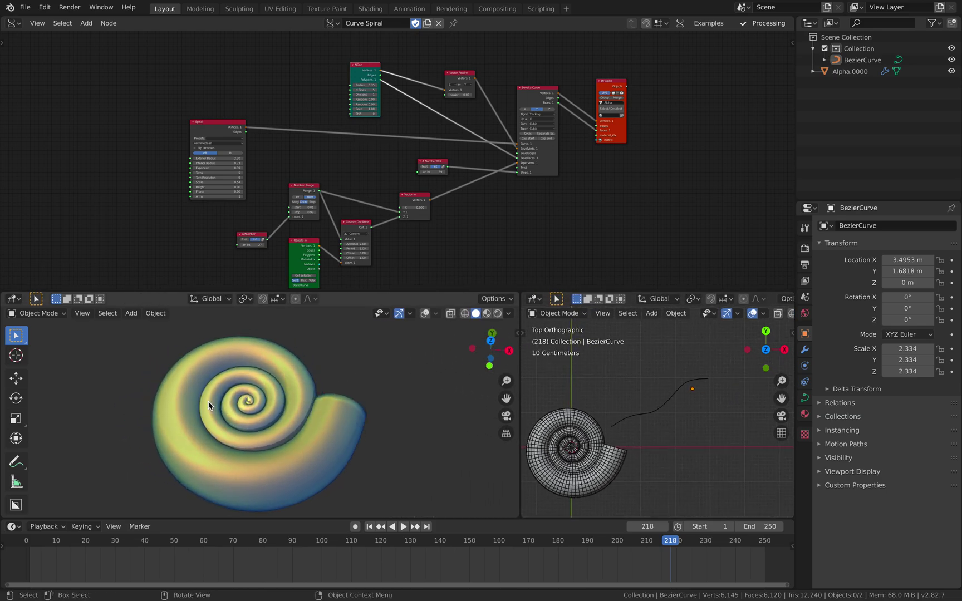
middle_click_drag(314, 416, 329, 412)
scroll(344, 178, "up", 4)
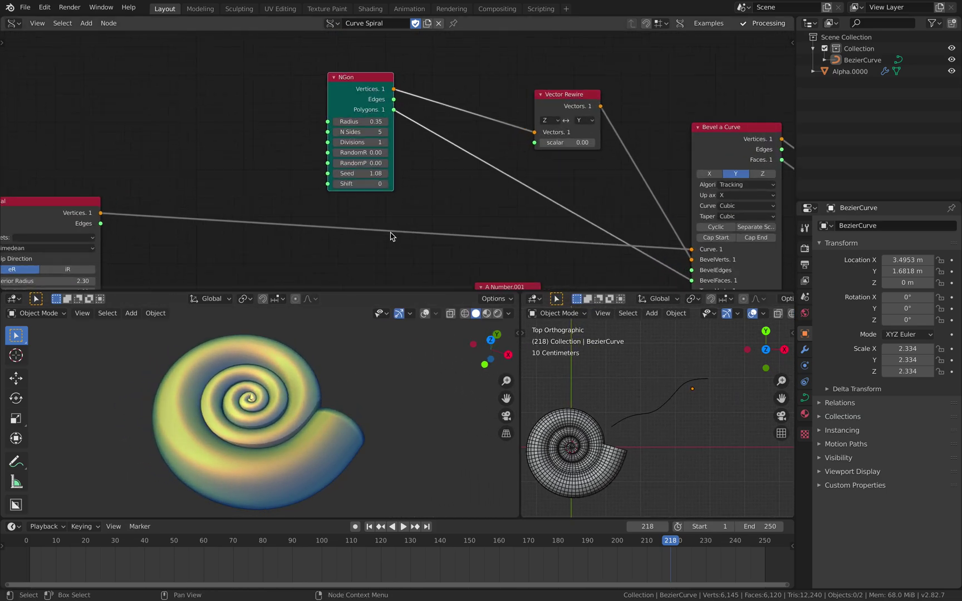
Step: Rearrange the NGon, Spiral and Bevel a Curve nodes to lay out the Curve Spiral tree more clearly
left_click_drag(365, 103, 321, 96)
middle_click_drag(458, 168, 480, 115)
scroll(476, 151, "down", 2)
middle_click_drag(226, 163, 231, 141)
left_click_drag(181, 131, 197, 128)
scroll(309, 152, "right", 4, "ctrl")
left_click_drag(588, 98, 598, 101)
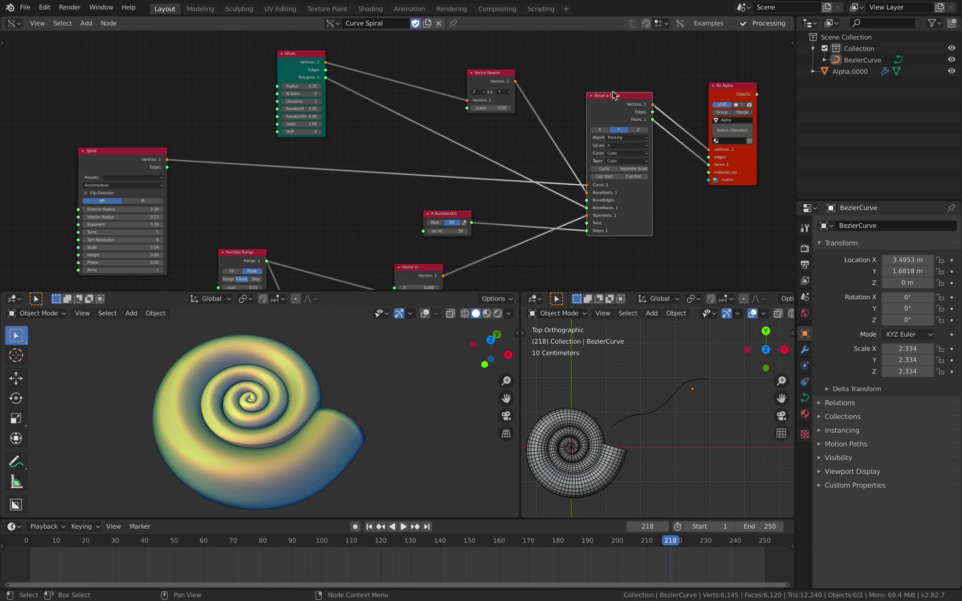
middle_click_drag(601, 135, 621, 137)
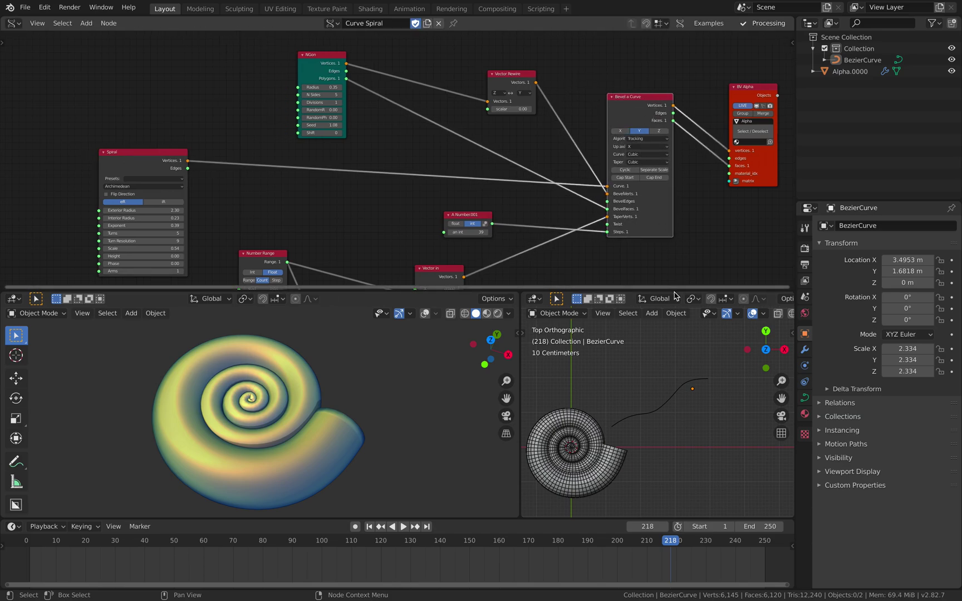
Step: Make the node editor slightly taller and reposition the Spiral node a little
left_click_drag(675, 293, 674, 309)
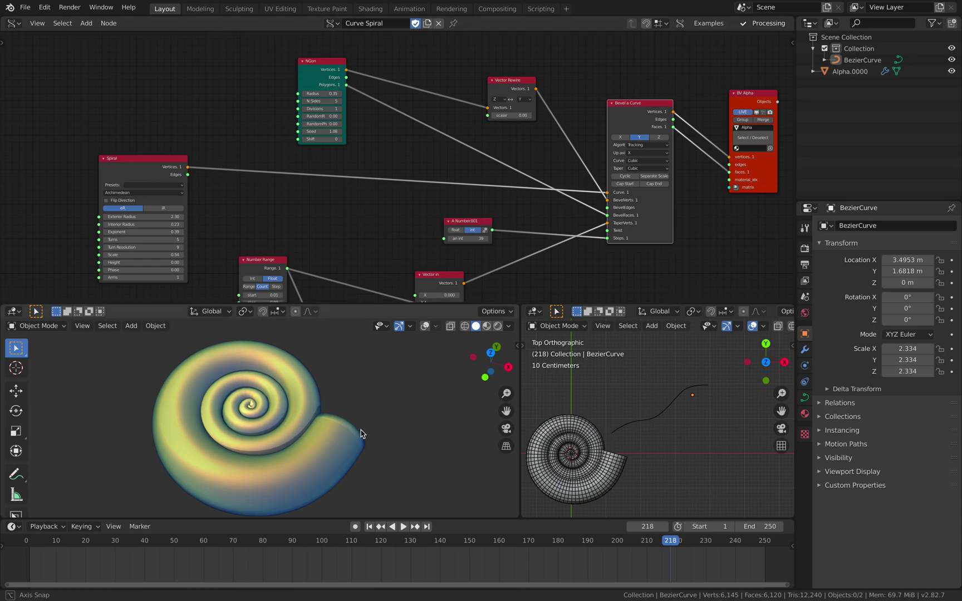
middle_click_drag(361, 434, 355, 433)
middle_click_drag(253, 408, 251, 402)
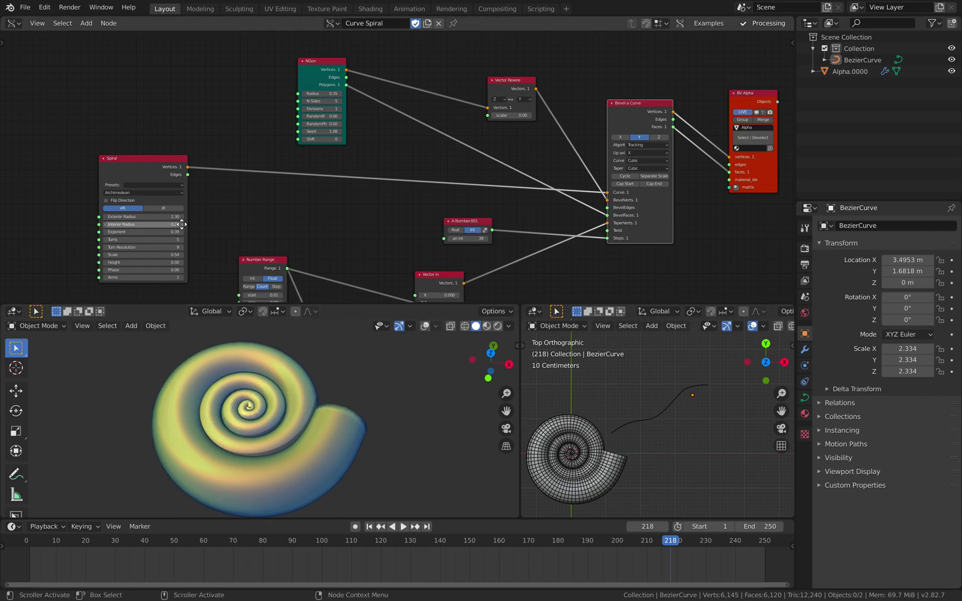
middle_click_drag(181, 222, 185, 221)
left_click_drag(155, 160, 160, 159)
Step: Remove both the Subdivision and the Solidify modifiers from the shell object Alpha.0000
scroll(316, 159, "up", 2)
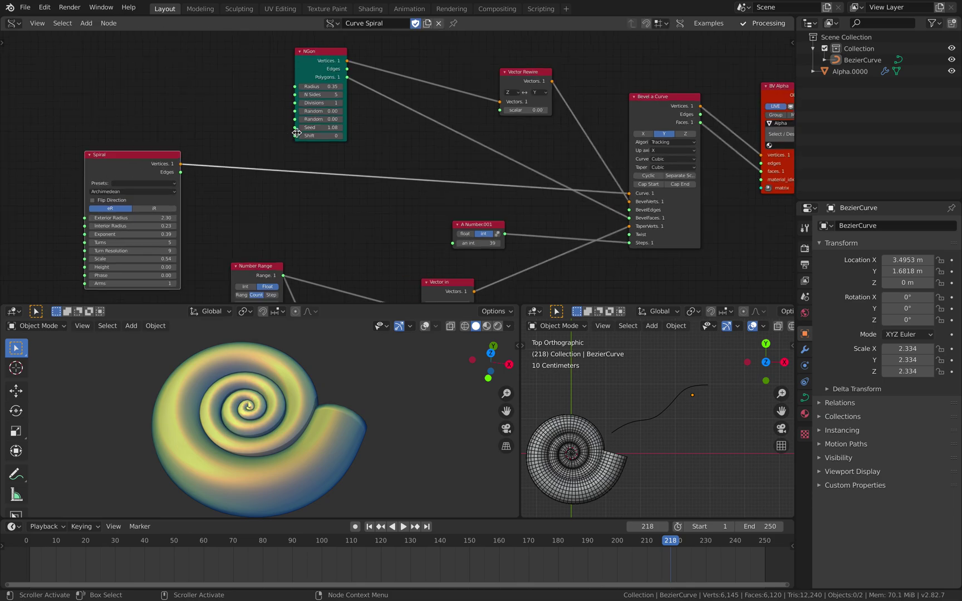
scroll(310, 78, "up", 2)
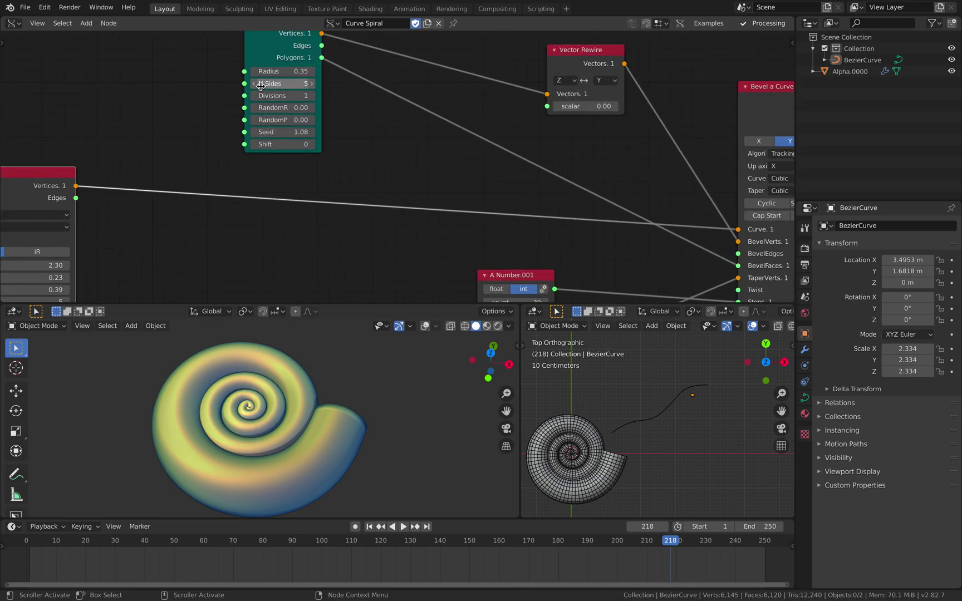
left_click(551, 425)
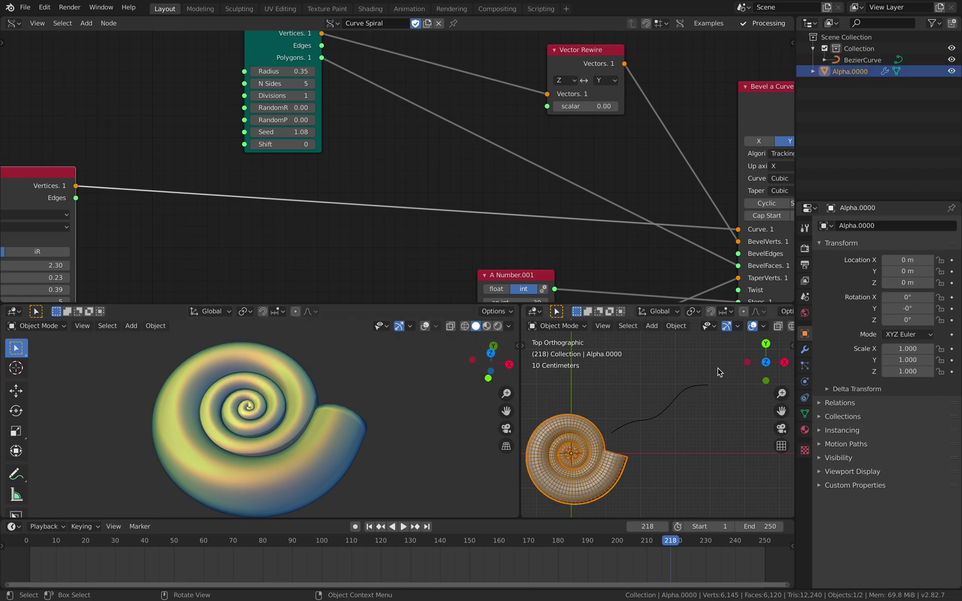
left_click(804, 348)
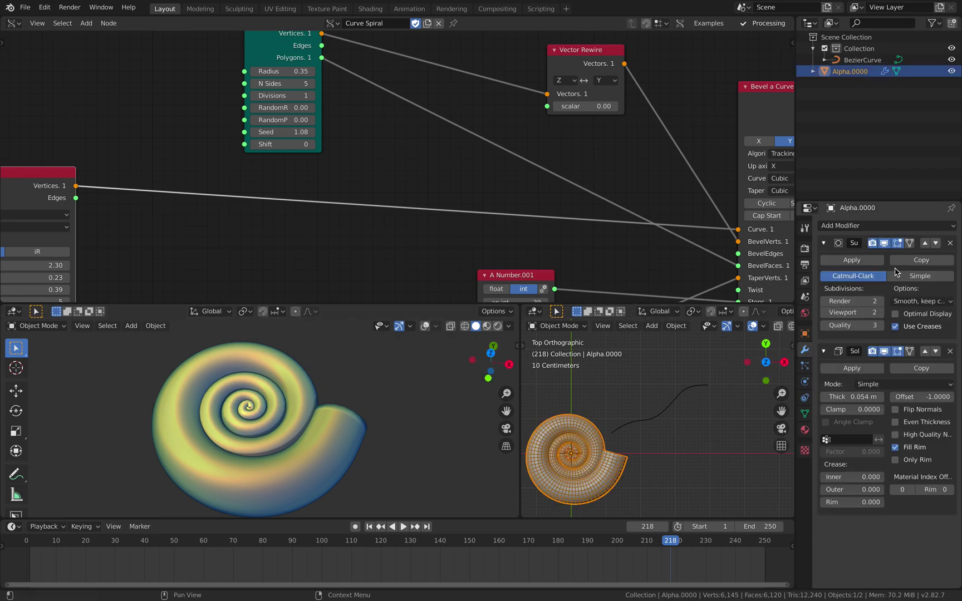
left_click(949, 243)
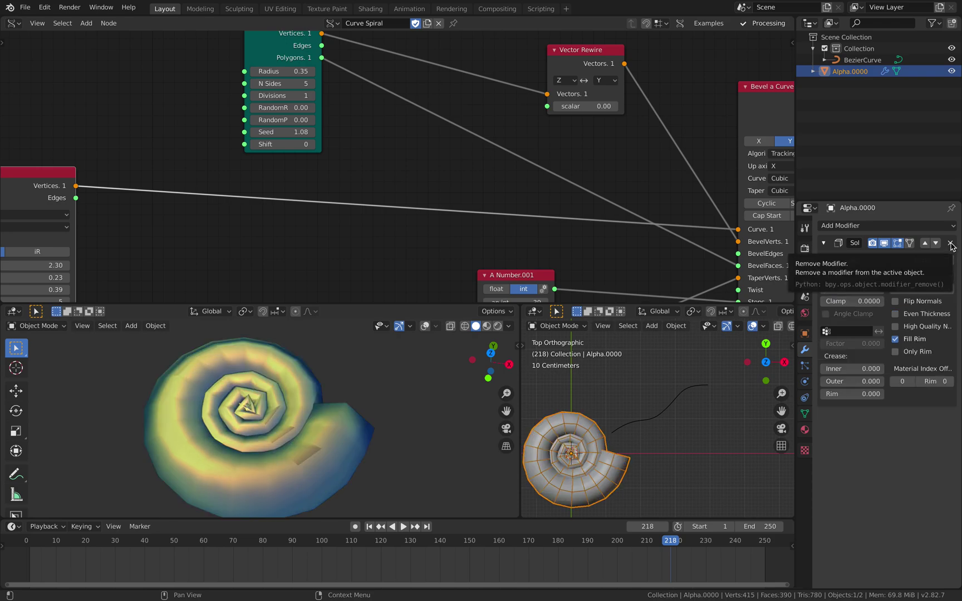
left_click(951, 243)
Step: Turn on the overlays in the shaded 3D viewport
middle_click_drag(336, 437, 312, 420)
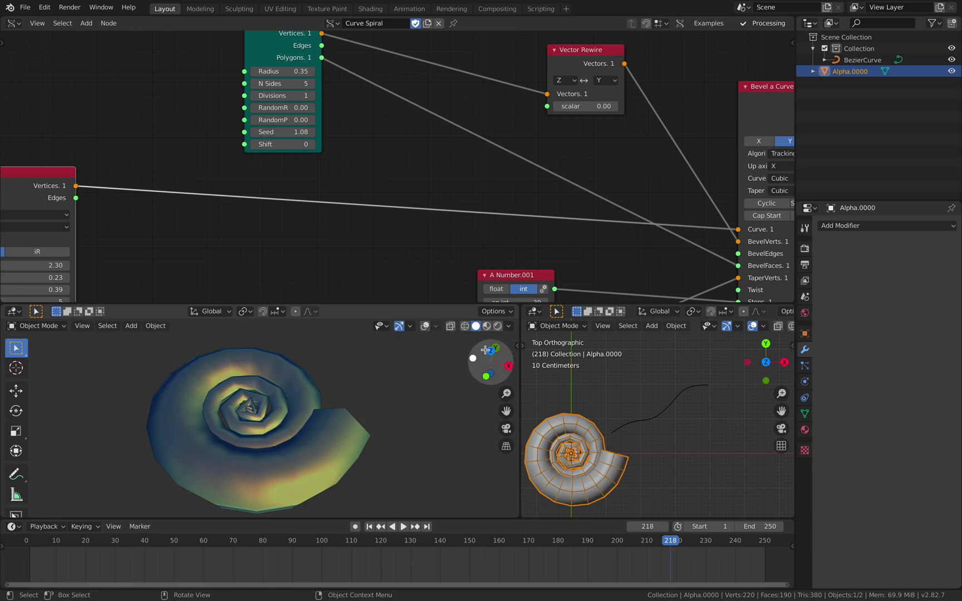
left_click(426, 327)
mouse_move(405, 387)
middle_mouse_down()
mouse_move(393, 369)
mouse_move(418, 373)
middle_mouse_up()
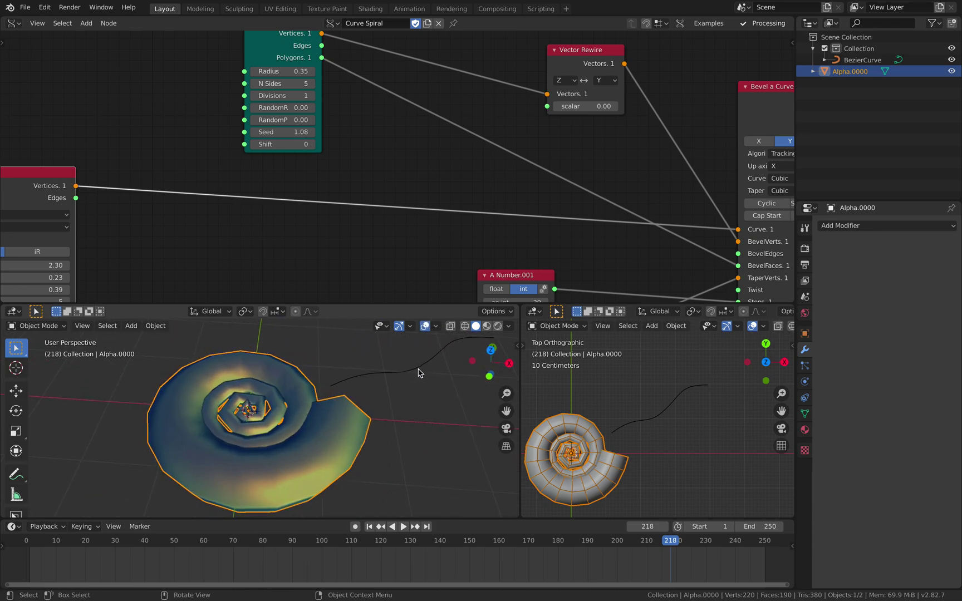
Step: Set the radius of the NGon node to 0.29
scroll(362, 259, "up", 3, "shift")
scroll(356, 223, "up", 2)
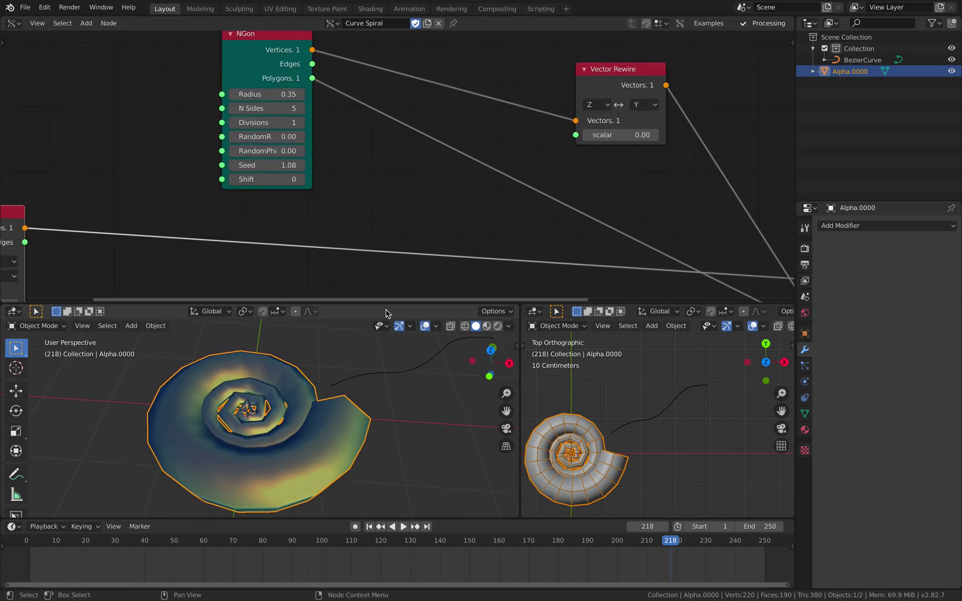
middle_click_drag(279, 162, 287, 170)
left_click_drag(278, 103, 254, 103, "shift")
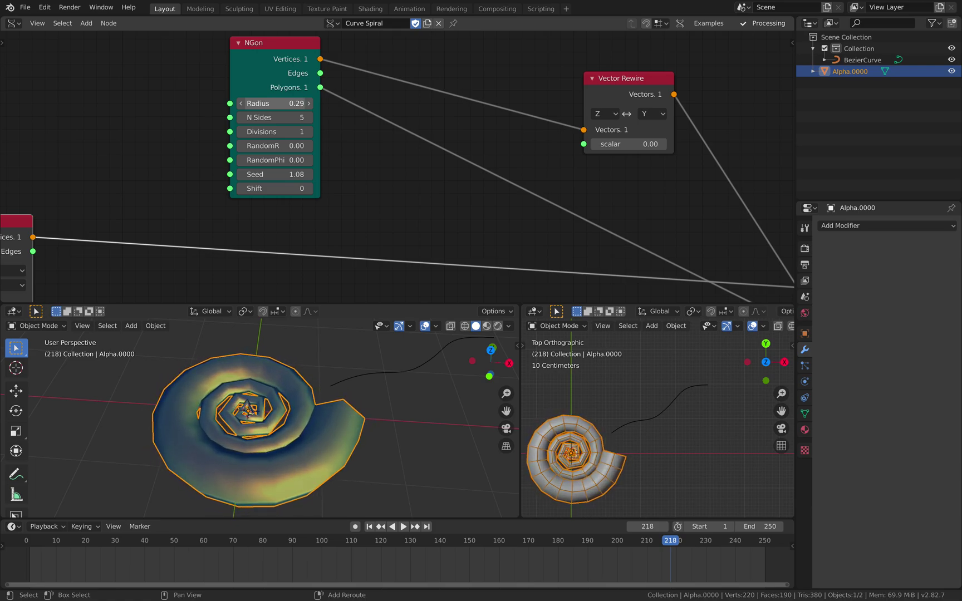
Step: Try 12 sides for the NGon profile and view the shell from another angle
left_click(308, 118)
left_click(309, 119)
left_click(309, 118)
left_click(309, 119)
left_click(309, 118)
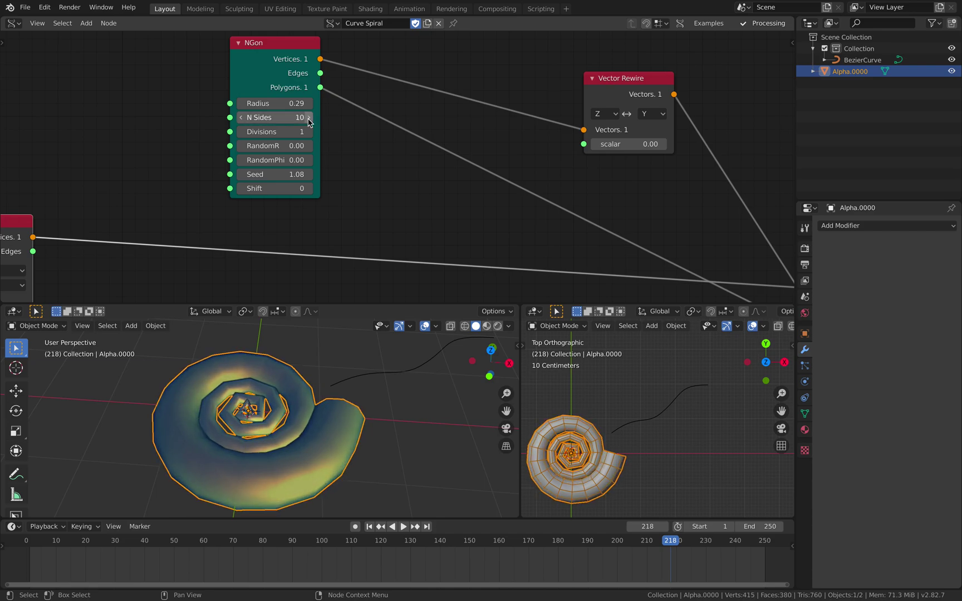
left_click(309, 119)
left_click(309, 118)
middle_click_drag(346, 440, 267, 428)
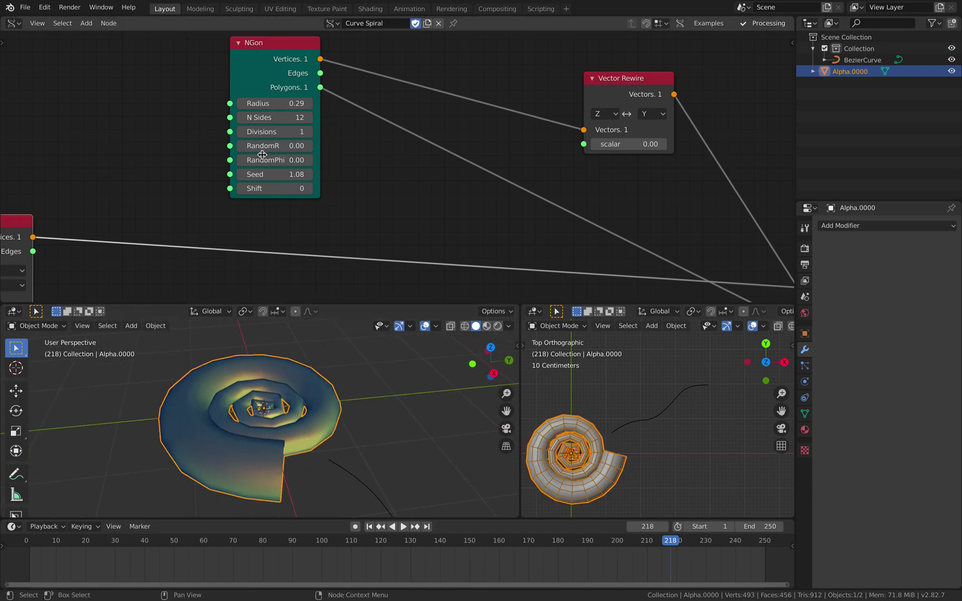
Step: Set the NGon node's N Sides to 7 and check the shell's opening
left_click(242, 118)
left_click(243, 117)
left_click(242, 117)
middle_click_drag(313, 399, 241, 382)
scroll(283, 206, "up", 2)
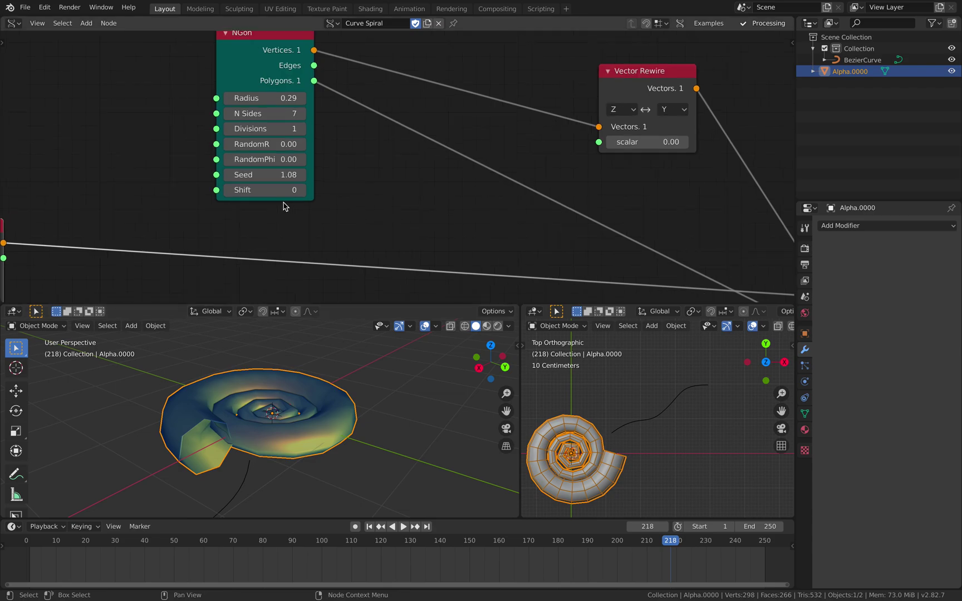
Step: Set the Spiral node's exterior radius to 1.95 and its interior radius to 0.25
left_click_drag(256, 142, 269, 159)
middle_click_drag(307, 192, 427, 167)
scroll(412, 170, "down", 10)
middle_click_drag(298, 194, 394, 185)
scroll(394, 185, "up", 2)
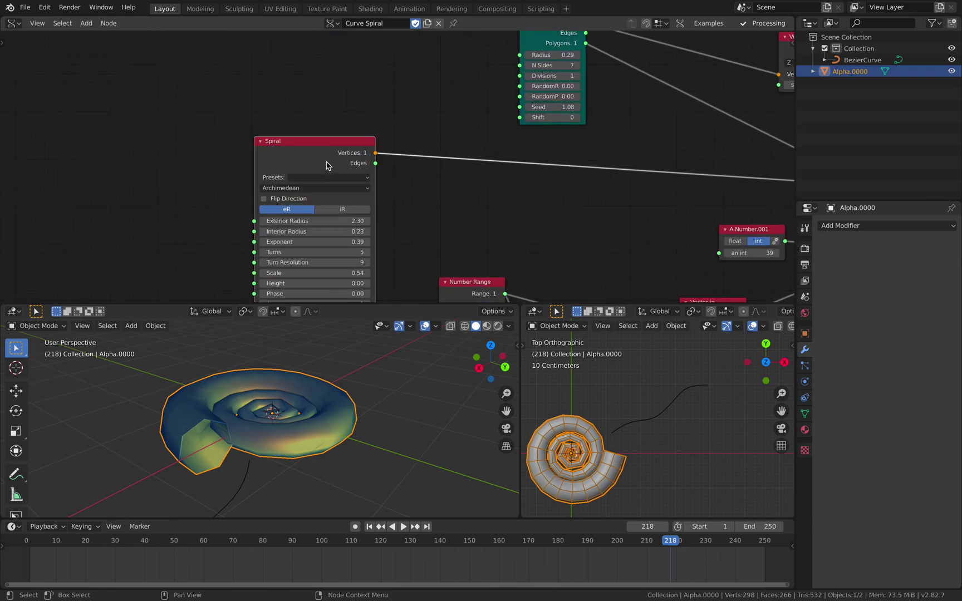
scroll(323, 164, "up", 1)
middle_click_drag(345, 390, 387, 402)
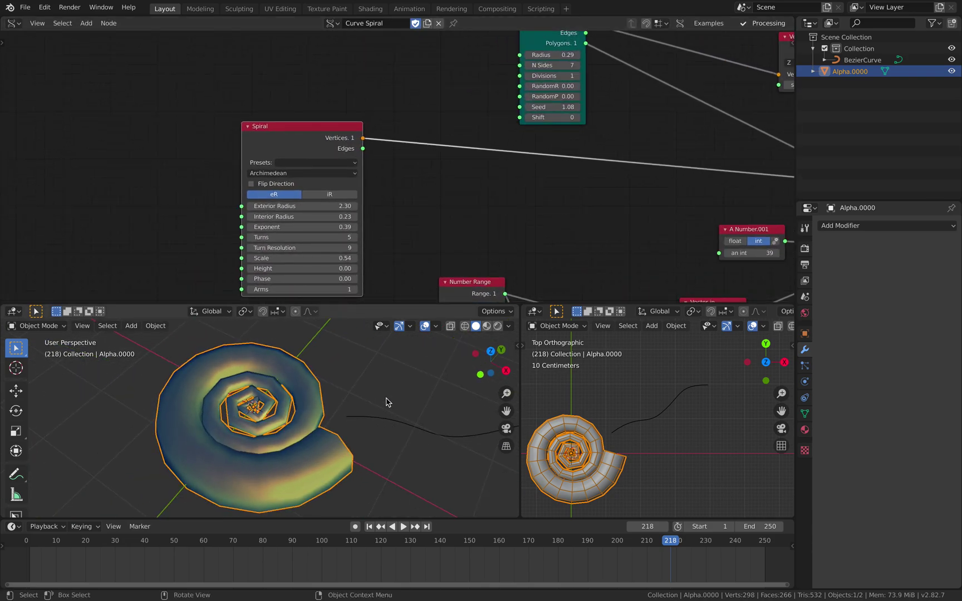
scroll(340, 184, "up", 1)
left_click_drag(312, 184, 328, 200)
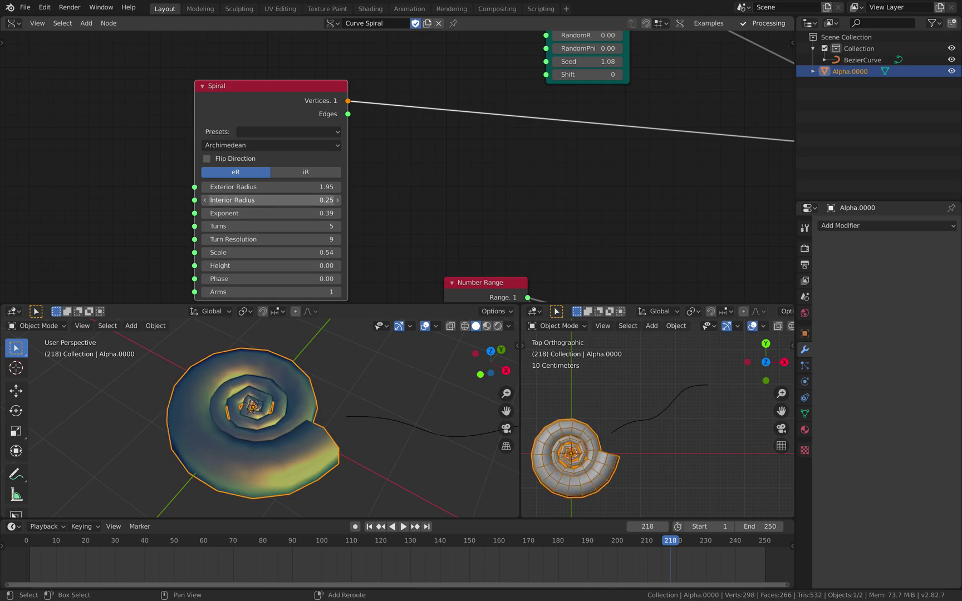
Step: Look through the Spiral node's list of presets without choosing one
middle_click_drag(327, 200, 340, 179)
left_click(316, 112)
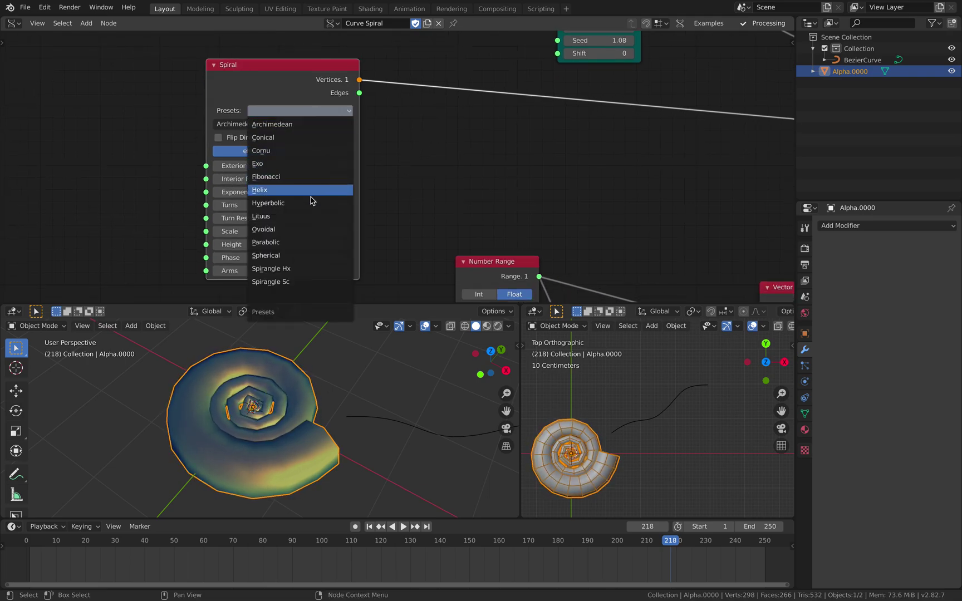
left_click(440, 213)
middle_click_drag(366, 172, 362, 152)
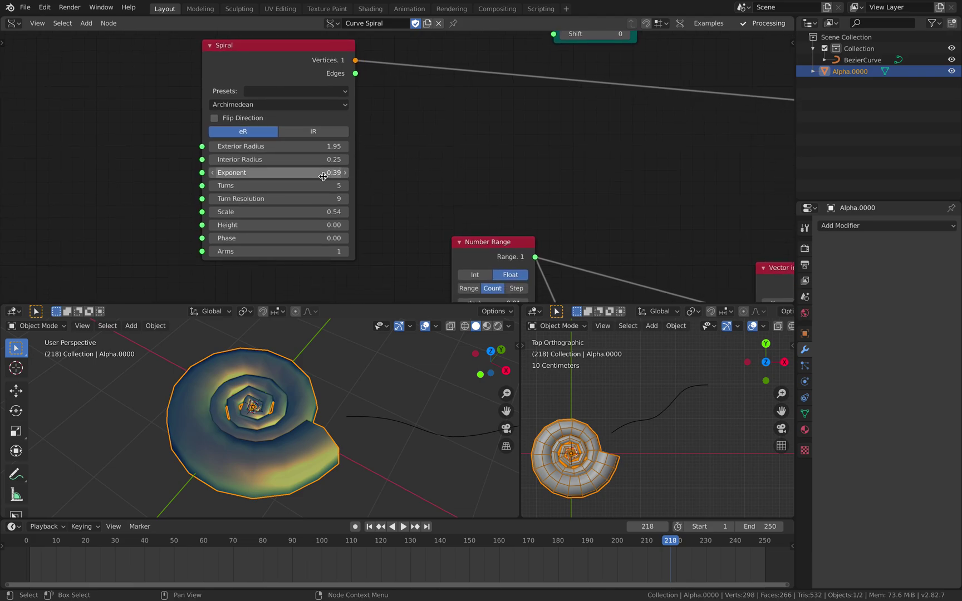
Step: Set the Spiral node's exponent to 0.33 and its number of turns to 6
mouse_move(323, 172)
left_mouse_down()
mouse_move(301, 172)
mouse_move(323, 175)
left_mouse_up()
left_click(346, 186)
left_click(346, 186)
left_click(347, 185)
left_click(346, 185)
left_click(346, 186)
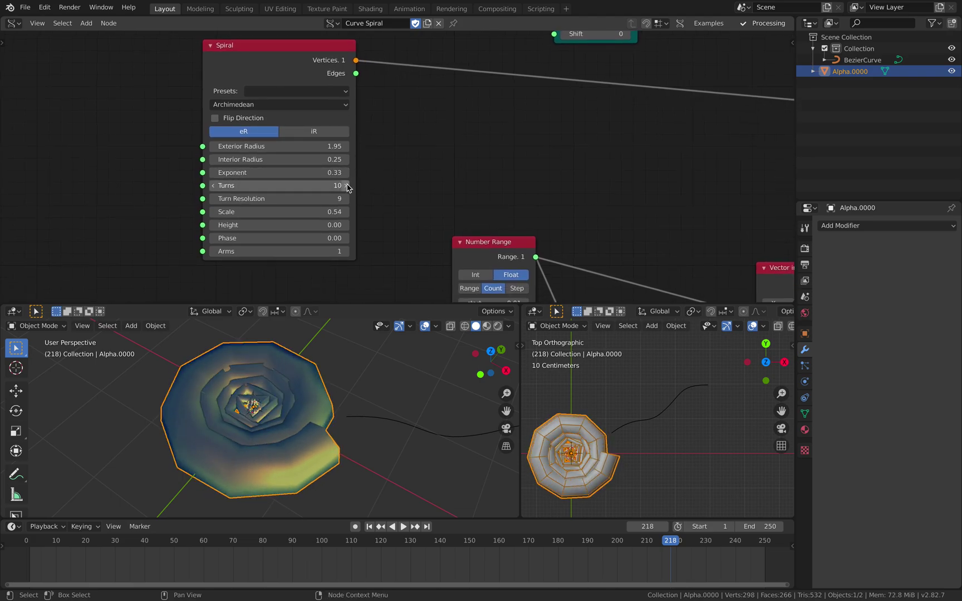
left_click(215, 186)
left_click(215, 186)
left_click(214, 186)
left_click(215, 186)
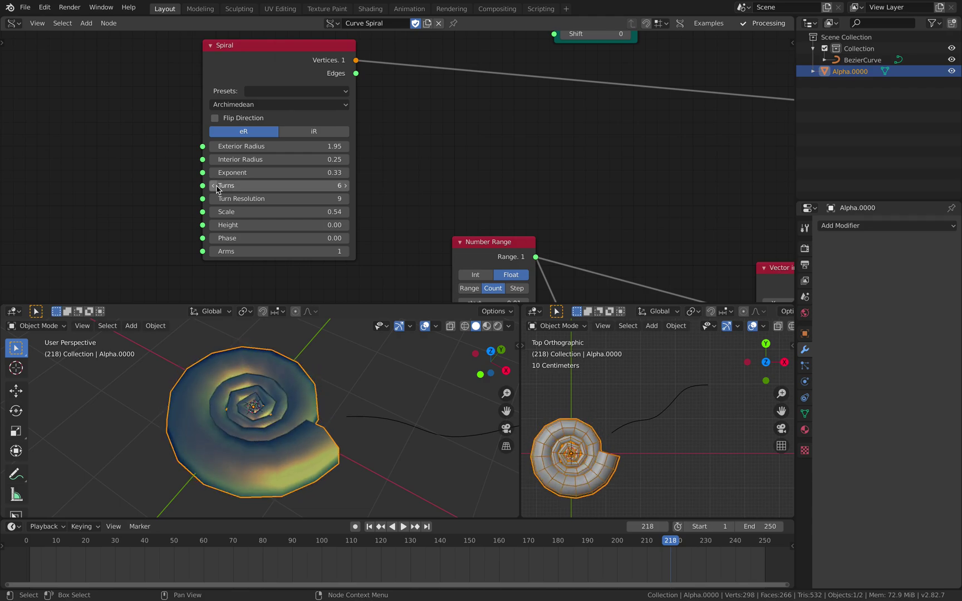
Step: Set the Spiral node's scale to 0.65 and try a height of 3.084
middle_click_drag(375, 200, 366, 186)
left_click_drag(307, 197, 423, 210)
middle_click_drag(334, 390, 312, 334)
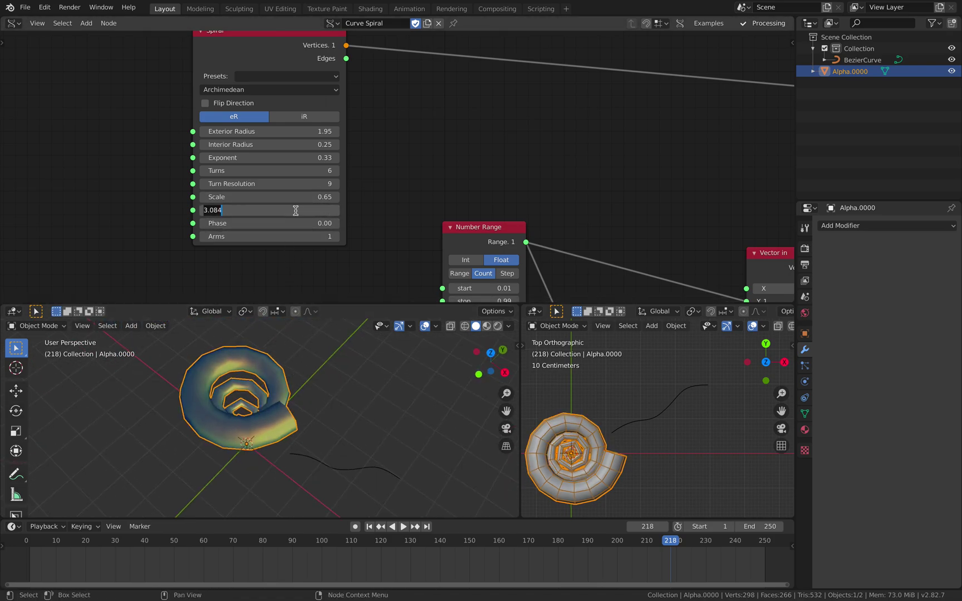
Step: Reset the Spiral node's height and phase to 0
type("0")
key("Return")
left_click_drag(301, 226, 299, 226)
type("0")
key("Return")
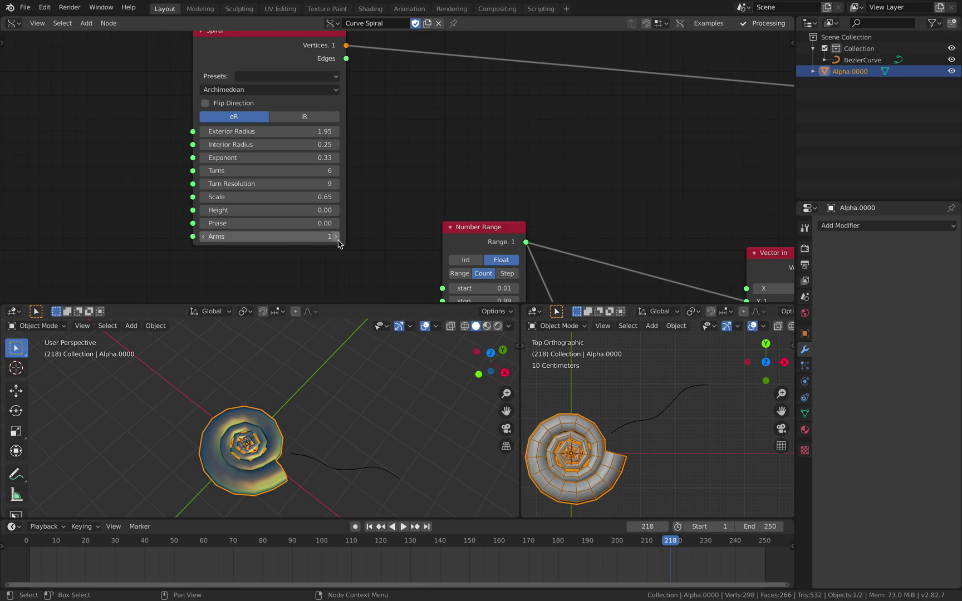
Step: Move the Bevel a Curve node higher and the BV Alpha viewer node farther away from it
middle_click_drag(245, 408, 344, 445)
middle_click_drag(268, 429, 241, 423)
scroll(320, 429, "up", 2)
scroll(357, 215, "down", 4)
middle_click_drag(615, 184, 101, 294)
left_click_drag(402, 134, 424, 86)
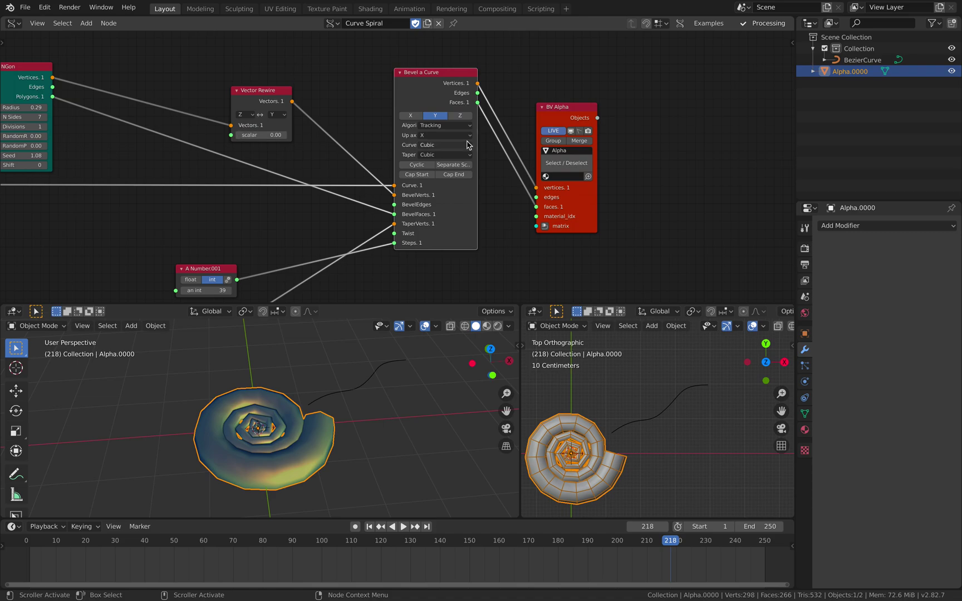
left_click_drag(560, 108, 610, 99)
middle_click_drag(471, 136, 502, 107)
scroll(490, 118, "up", 3)
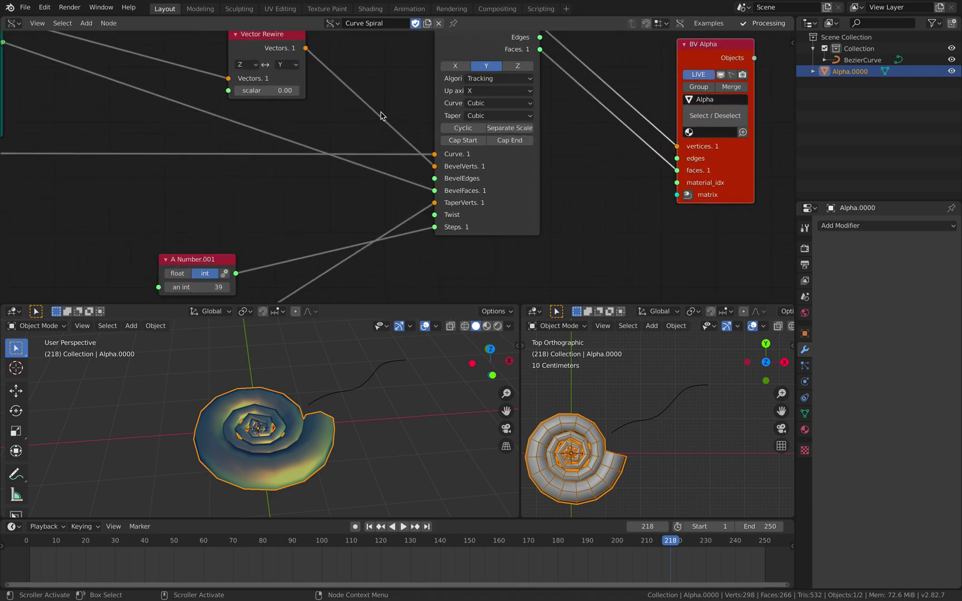
Step: Reposition the Vector Rewire node slightly and move the NGon node closer to it
middle_click_drag(373, 107, 412, 135)
scroll(414, 144, "down", 2)
left_click_drag(340, 89, 337, 91)
left_click_drag(76, 62, 143, 53)
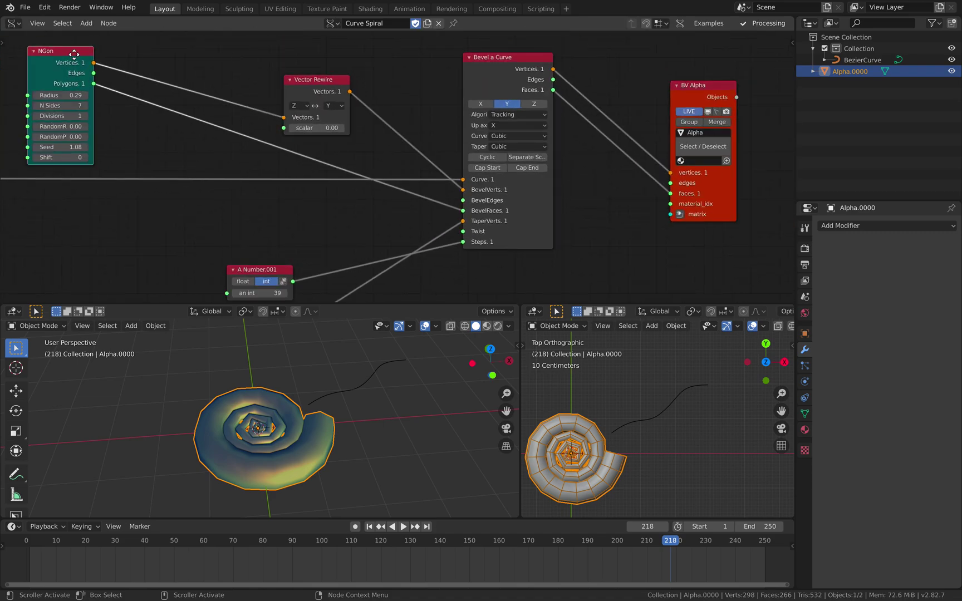
Step: Nudge the Vector Rewire node upward and select the Bezier curve object in the 3D view
left_click_drag(305, 81, 312, 69)
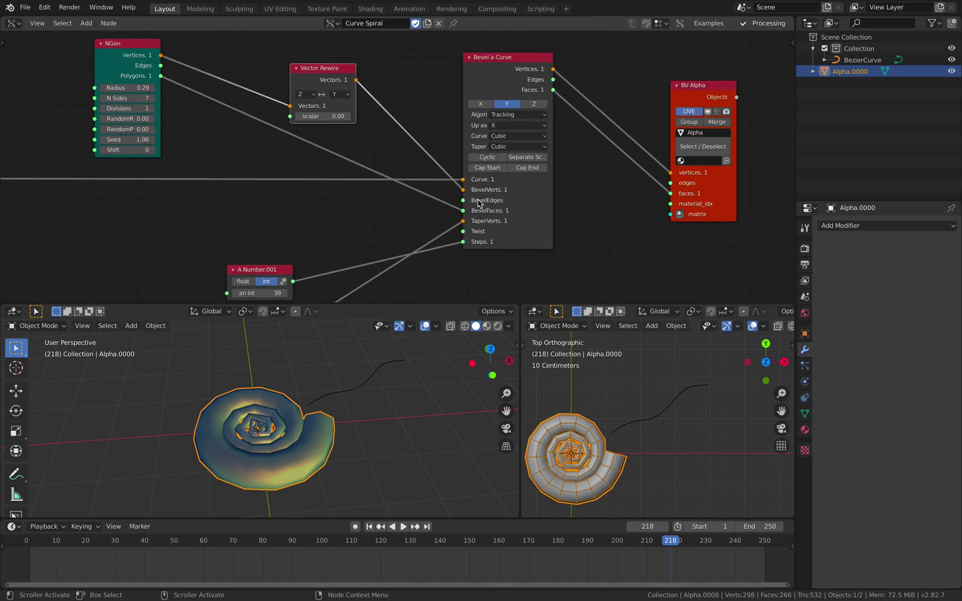
scroll(485, 194, "up", 2)
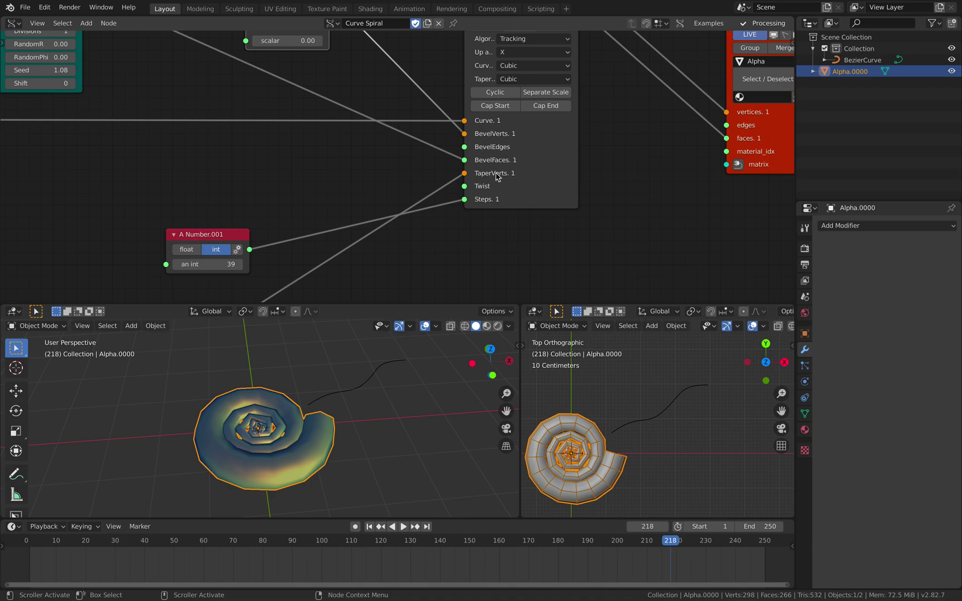
left_click(385, 367)
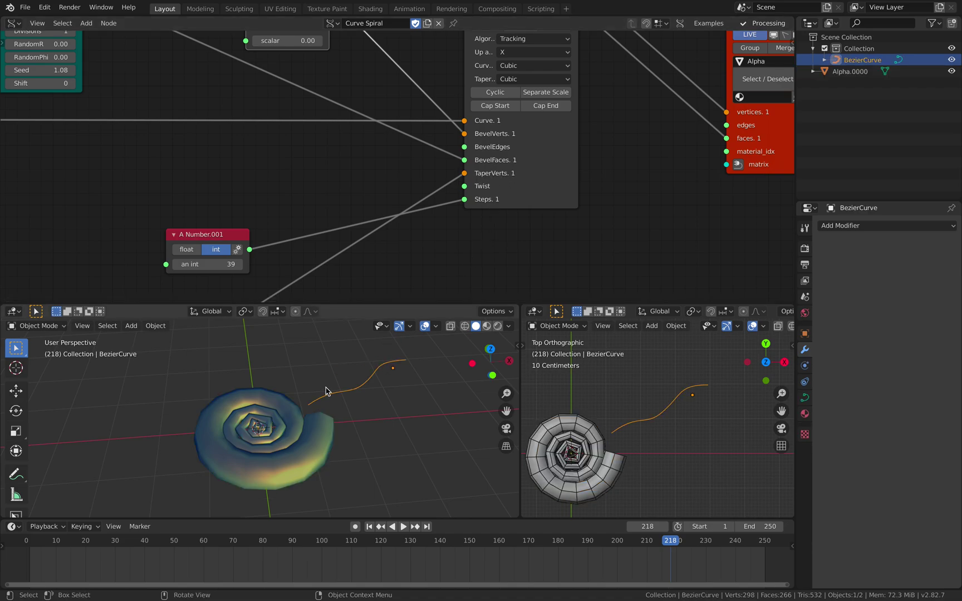
Step: Move the A Number.001 node closer to Bevel a Curve and set its integer to 113 for a smoother shell
middle_click_drag(251, 172, 248, 126)
left_click_drag(223, 190, 320, 174)
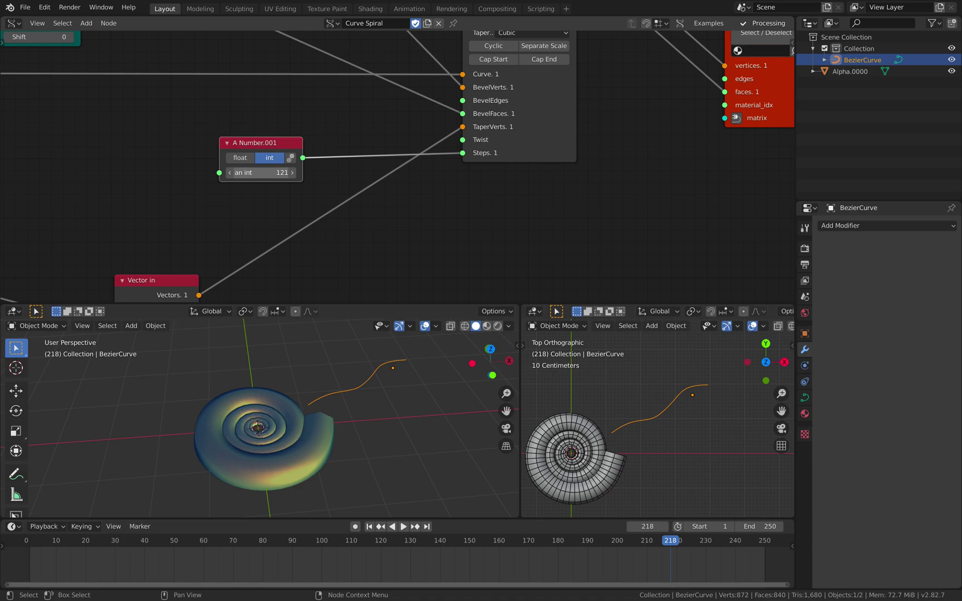
middle_click_drag(338, 184, 388, 142)
middle_click_drag(477, 129, 446, 150)
left_click_drag(317, 145, 295, 145)
middle_click_drag(496, 143, 512, 134)
middle_click_drag(314, 437, 222, 460)
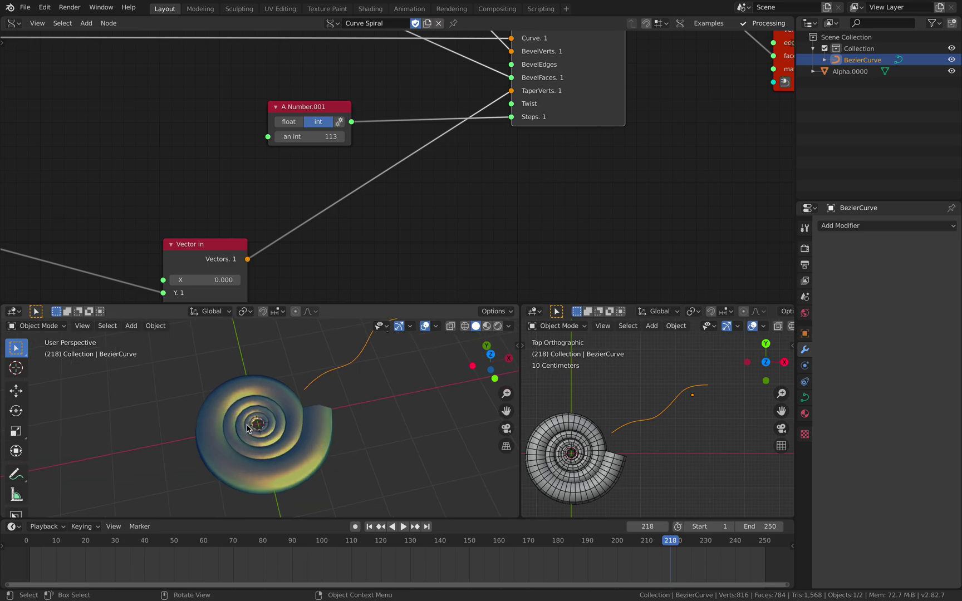
Step: Reposition the Vector in node between the Custom Oscillator and Bevel a Curve nodes
middle_click_drag(277, 285, 328, 216)
scroll(327, 216, "up", 1)
left_click_drag(266, 199, 336, 160)
scroll(335, 164, "down", 4)
middle_click_drag(231, 182, 403, 140)
scroll(311, 174, "down", 3)
left_click_drag(485, 125, 438, 143)
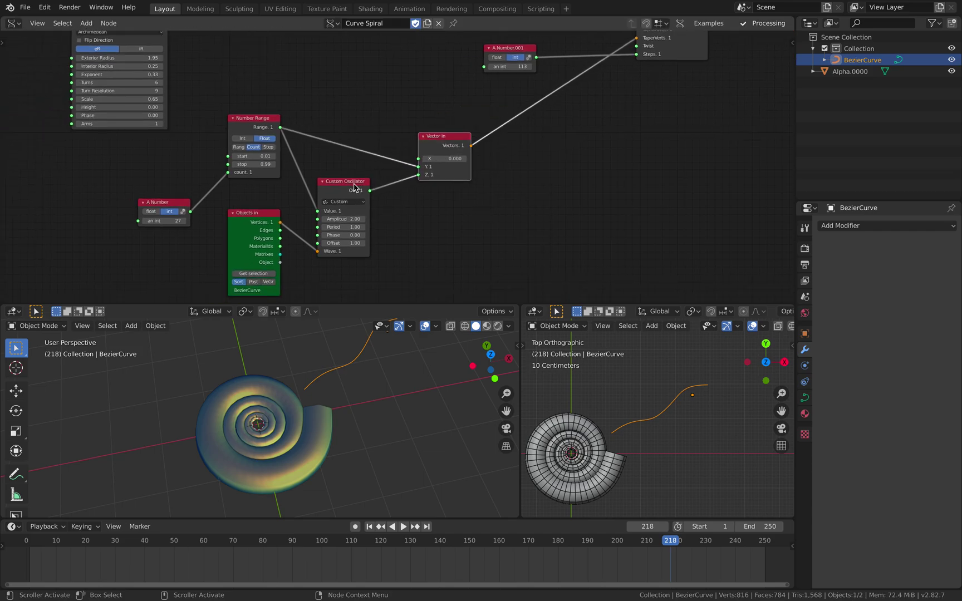
Step: Rearrange the Custom Oscillator, Vector in, Number Range, Objects in and A Number nodes into a tidier group
left_click_drag(354, 188, 386, 191)
left_click_drag(427, 145, 444, 145)
left_click_drag(258, 123, 298, 122)
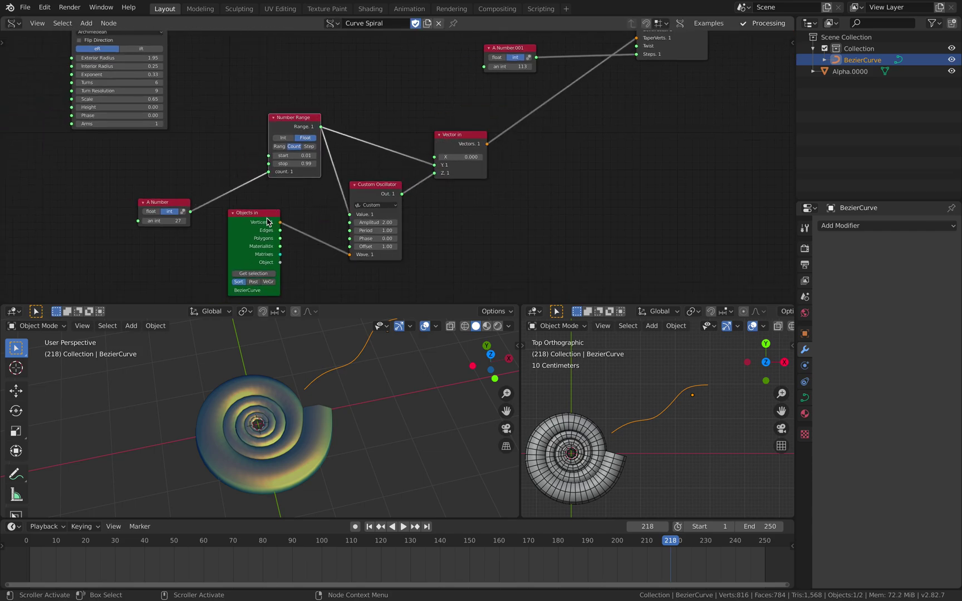
left_click_drag(267, 220, 299, 216)
left_click_drag(178, 202, 221, 193)
scroll(221, 192, "up", 1)
middle_click_drag(263, 134, 262, 120)
left_click_drag(279, 110, 293, 117)
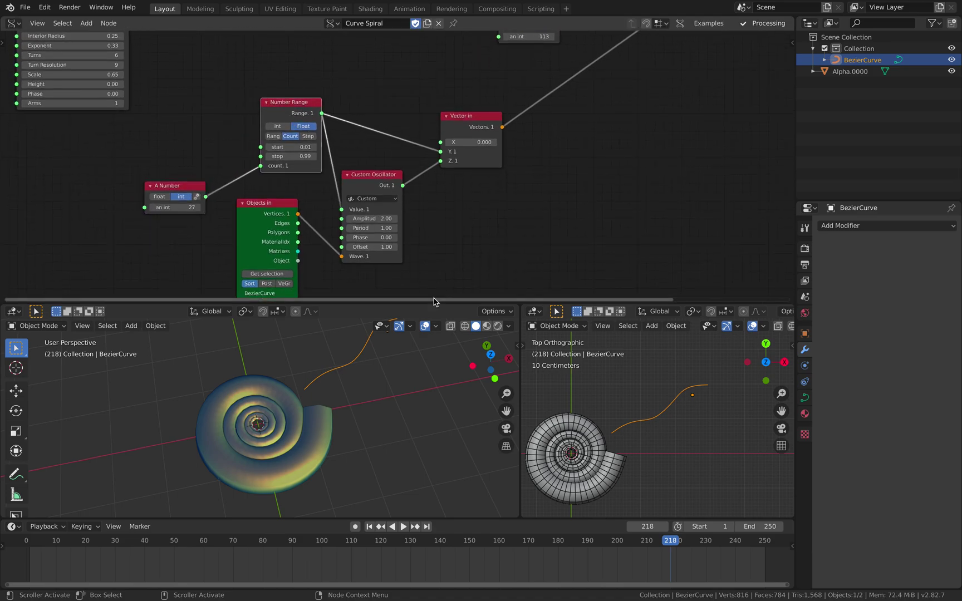
Step: Widen the Top Orthographic viewport to frame the shell and the Bezier curve, and start the animation playback
middle_click_drag(379, 358, 372, 389)
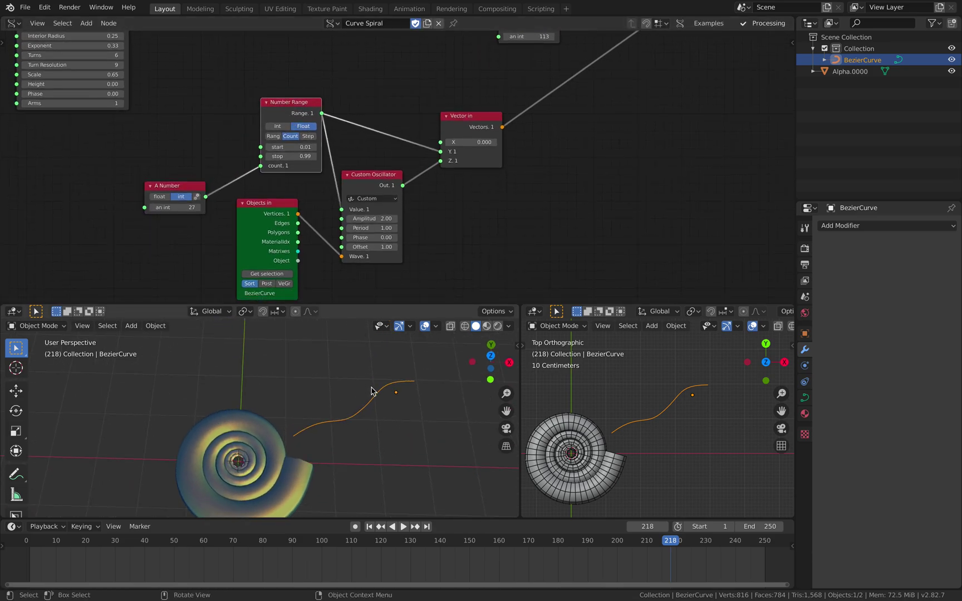
scroll(627, 437, "down", 1)
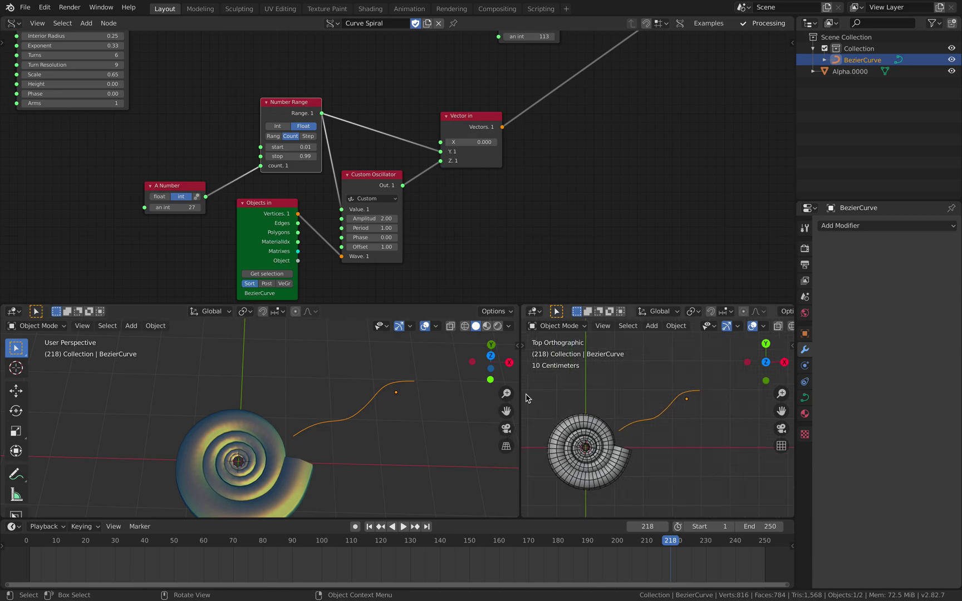
left_click_drag(521, 393, 445, 393)
middle_click_drag(559, 411, 564, 443, "shift")
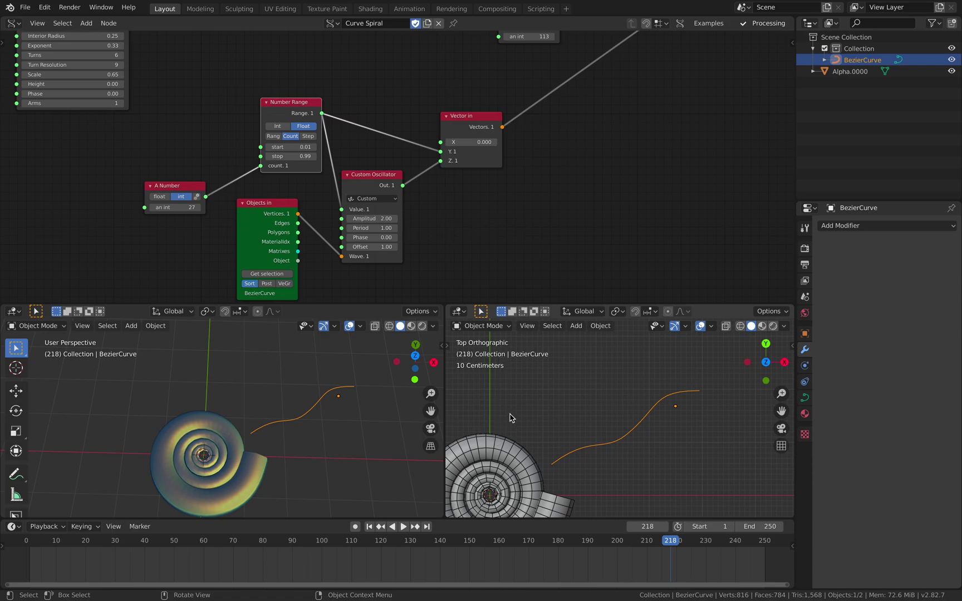
middle_click_drag(366, 412, 335, 429)
middle_click_drag(257, 454, 255, 425)
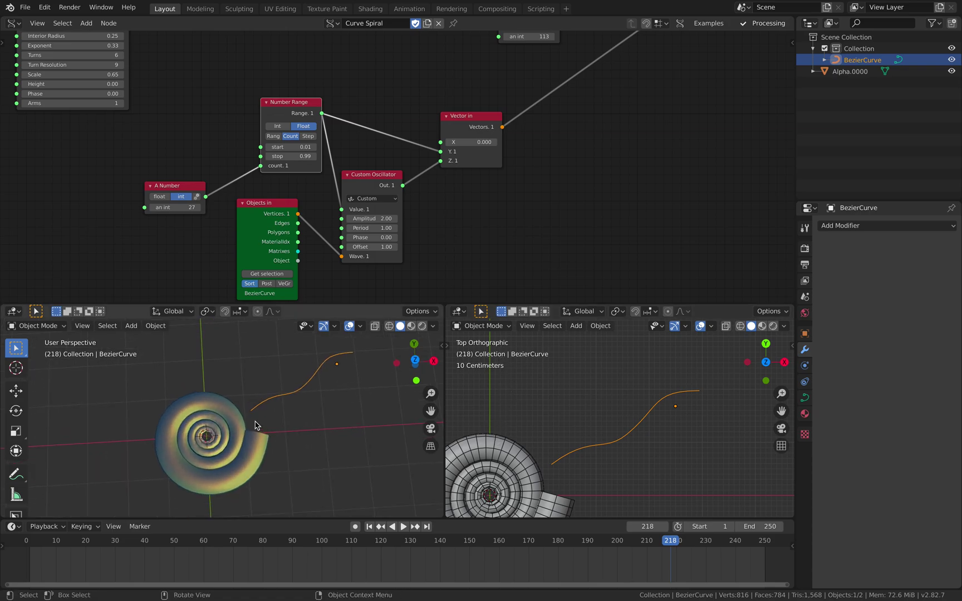
middle_click_drag(197, 436, 232, 402)
scroll(616, 397, "down", 2)
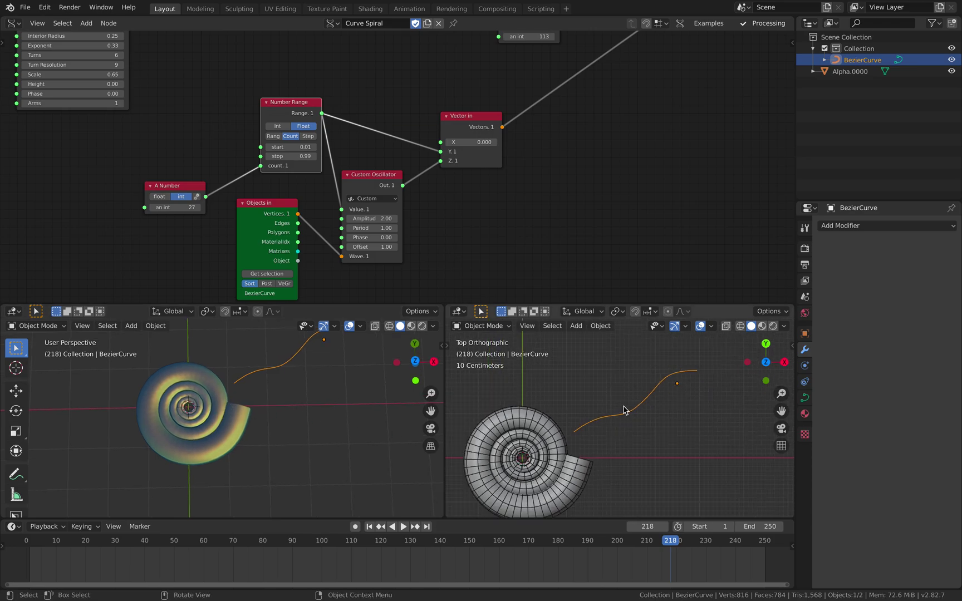
scroll(624, 411, "down", 1)
scroll(333, 401, "up", 3)
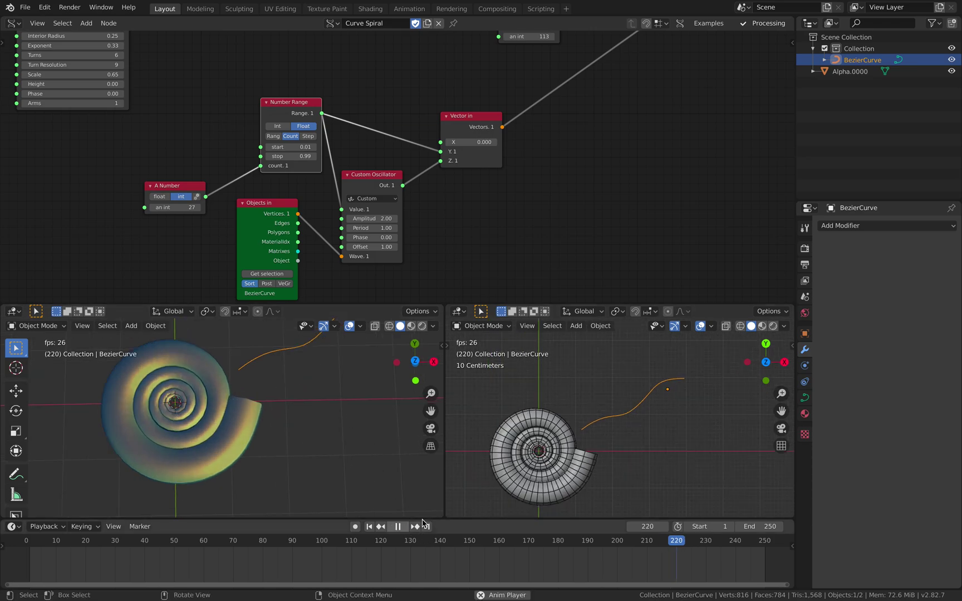
middle_click_drag(626, 433, 626, 445, "shift")
Step: Enter Edit Mode on the Bezier curve and lower its control point nearest the shell along the Y axis
key("Tab")
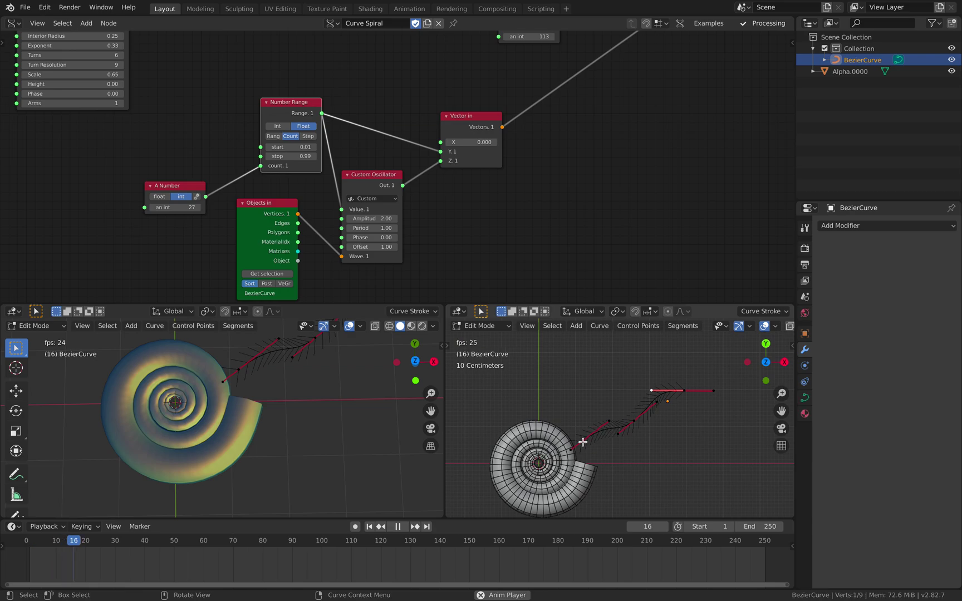
key("g")
key("y")
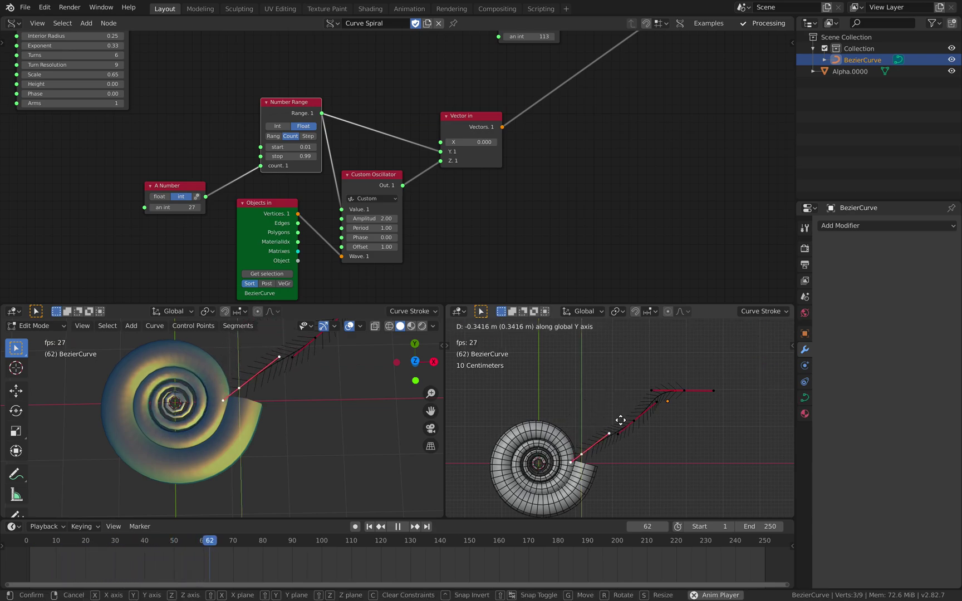
left_click(619, 413)
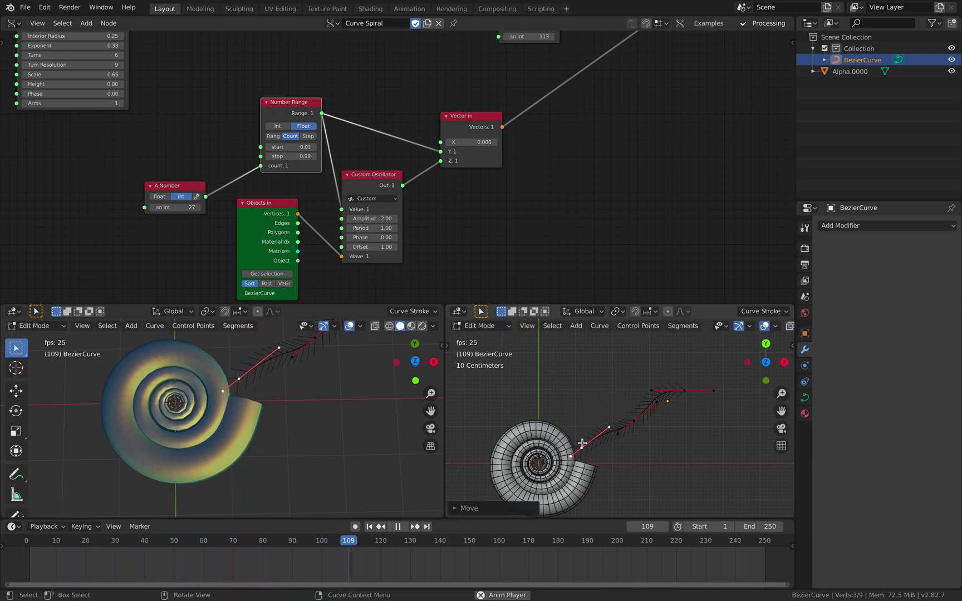
scroll(620, 413, "up", 2)
key("g")
key("y")
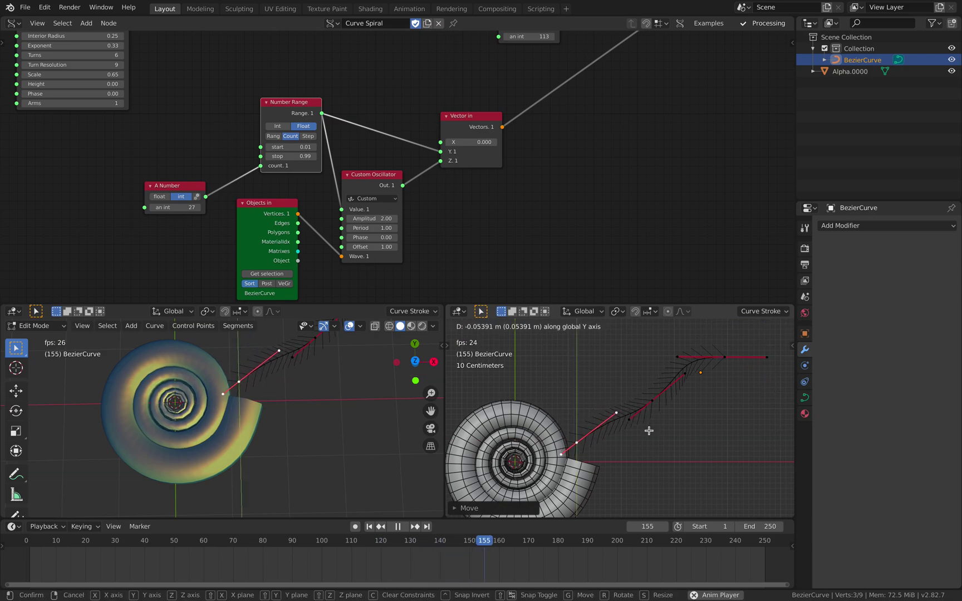
right_click(649, 431)
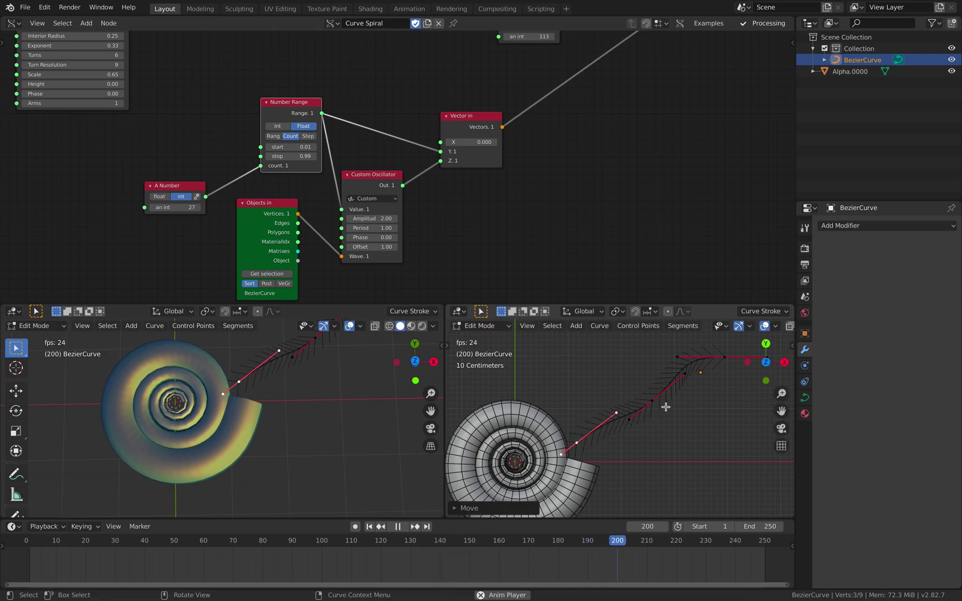
Step: Move the Bezier curve's far end control point along X and raise it slightly along Y
scroll(723, 365, "down", 1)
key("g")
key("x")
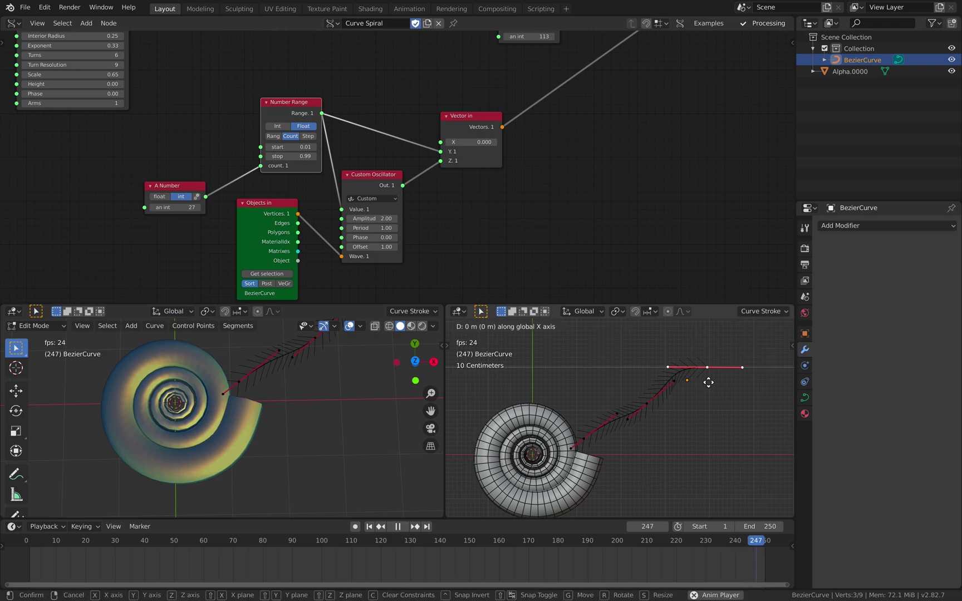
key("g")
key("y")
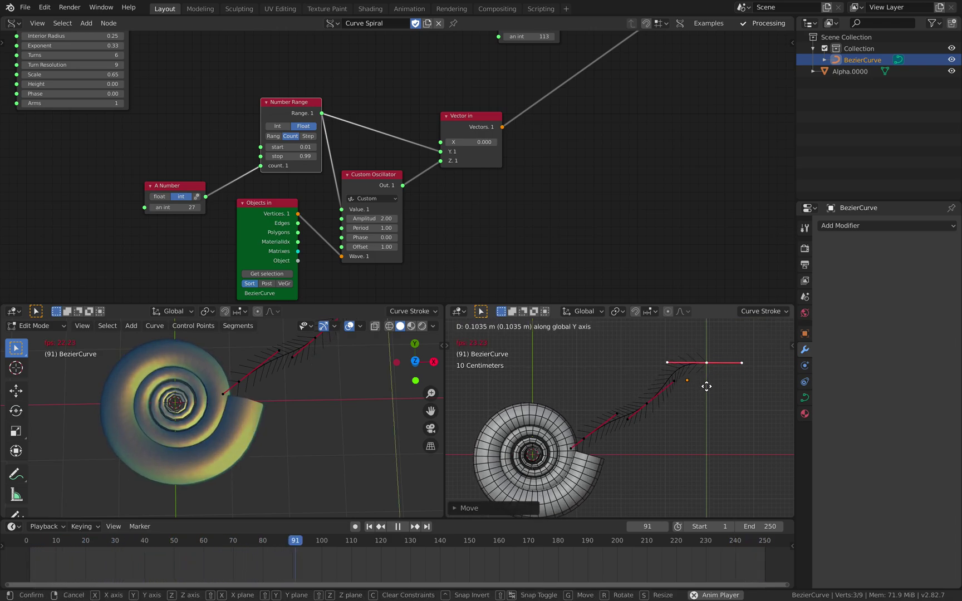
left_click(682, 393)
Step: Move the Bezier curve's middle control point and adjust the handle of the control point nearest the shell
key("g")
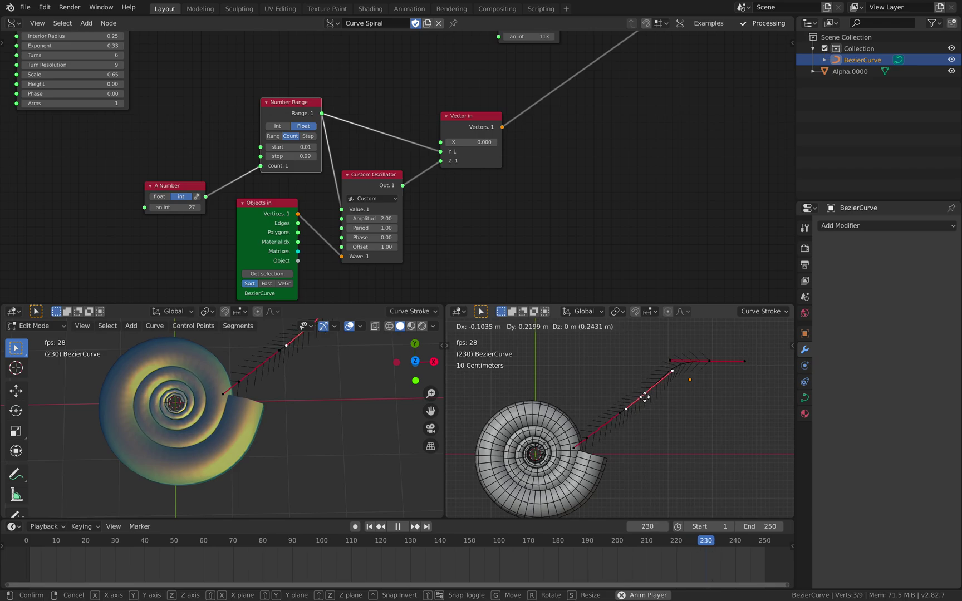
left_click(598, 425)
left_click(622, 409)
key("g")
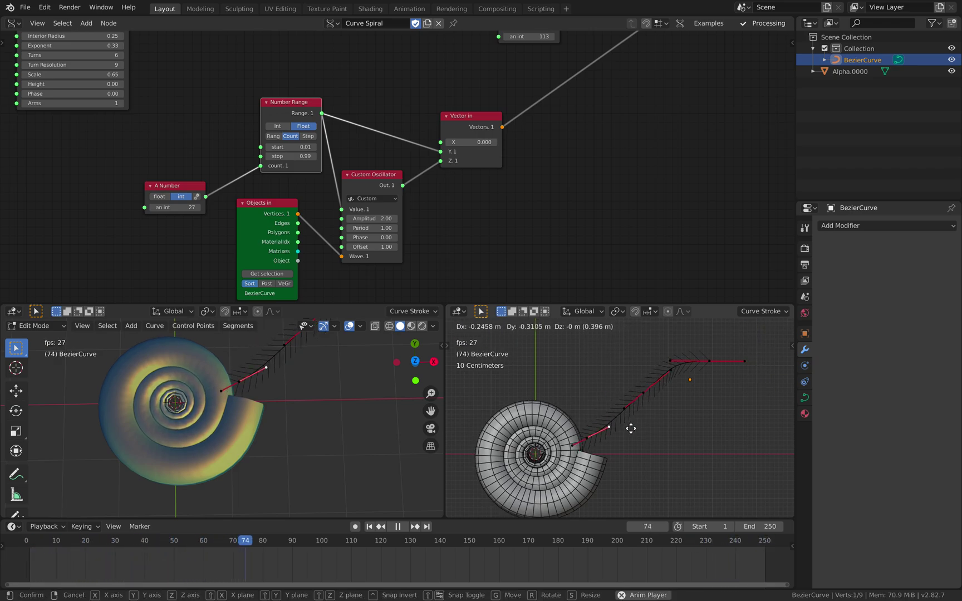
left_click(627, 418)
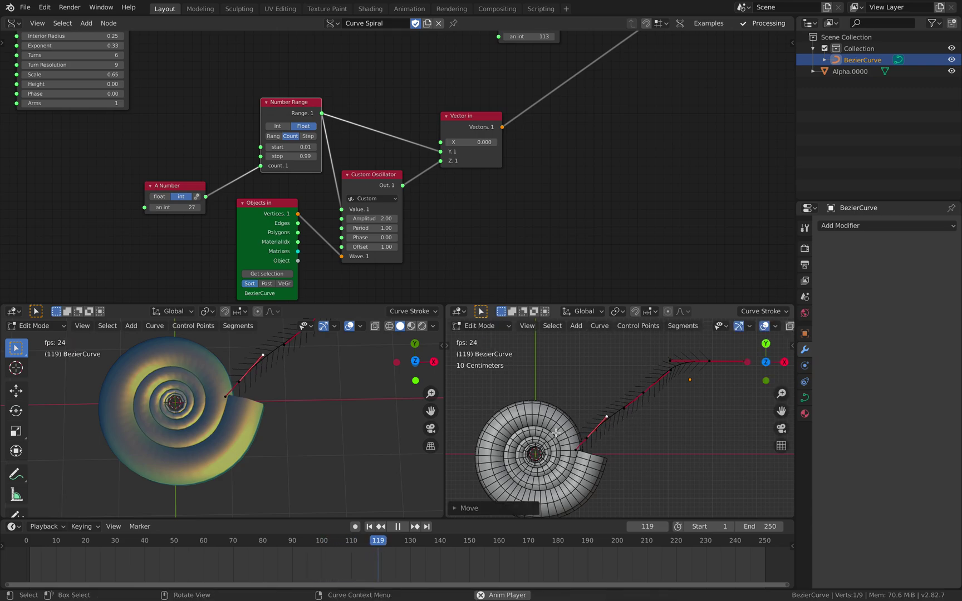
Step: Stop the animation playback and space the Custom Oscillator and Vector in nodes slightly farther apart
key("space")
middle_click_drag(297, 408, 295, 456)
mouse_move(364, 192)
middle_mouse_down()
mouse_move(393, 202)
mouse_move(357, 188)
mouse_move(374, 183)
middle_mouse_up()
left_click_drag(380, 177, 390, 174)
left_click_drag(471, 117, 489, 116)
middle_click_drag(334, 401, 300, 400)
key("space")
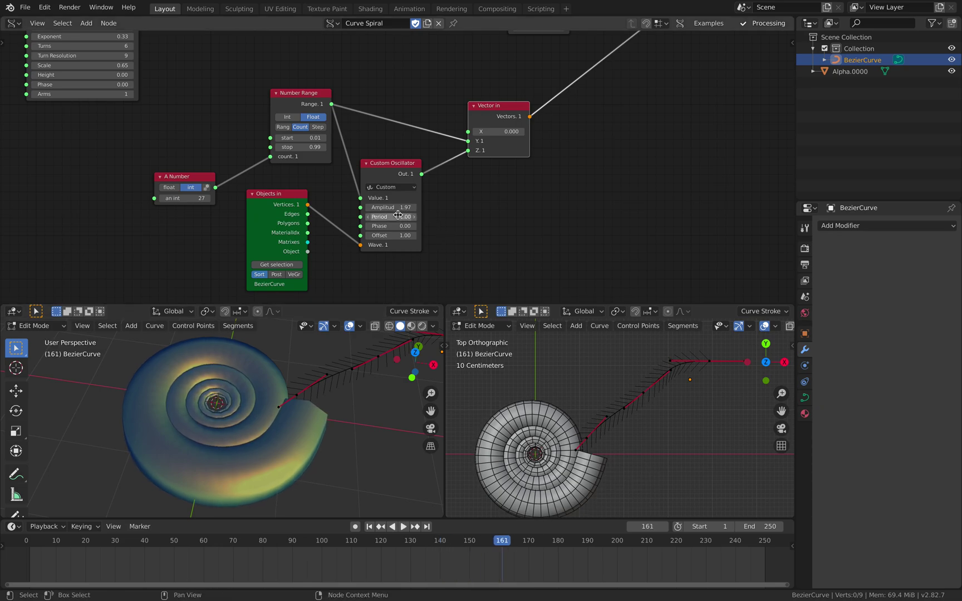
Step: Try a period of 0.08 and a phase of 1.32 on the Custom Oscillator node
left_click_drag(390, 217, 458, 217)
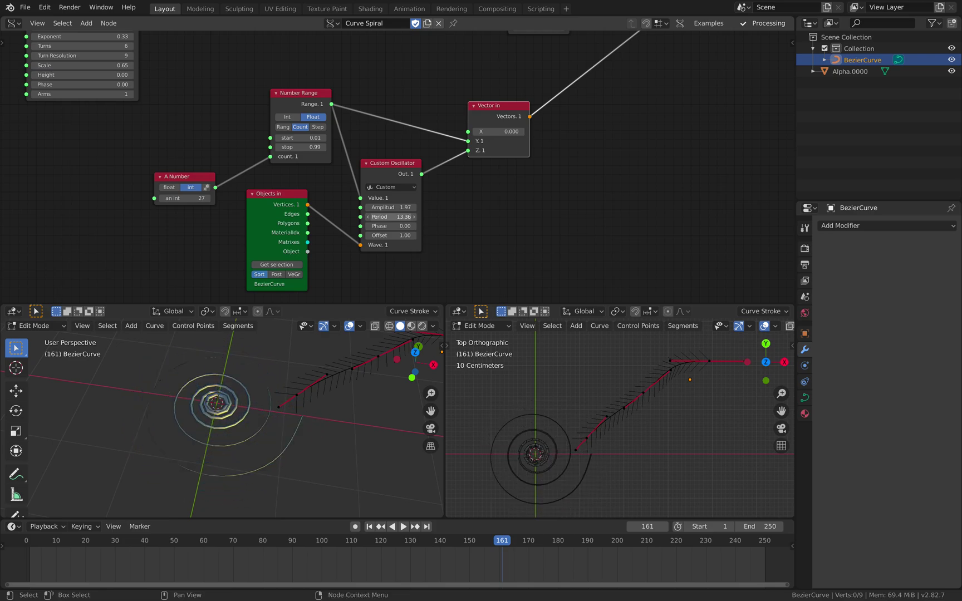
left_click_drag(391, 216, 370, 217)
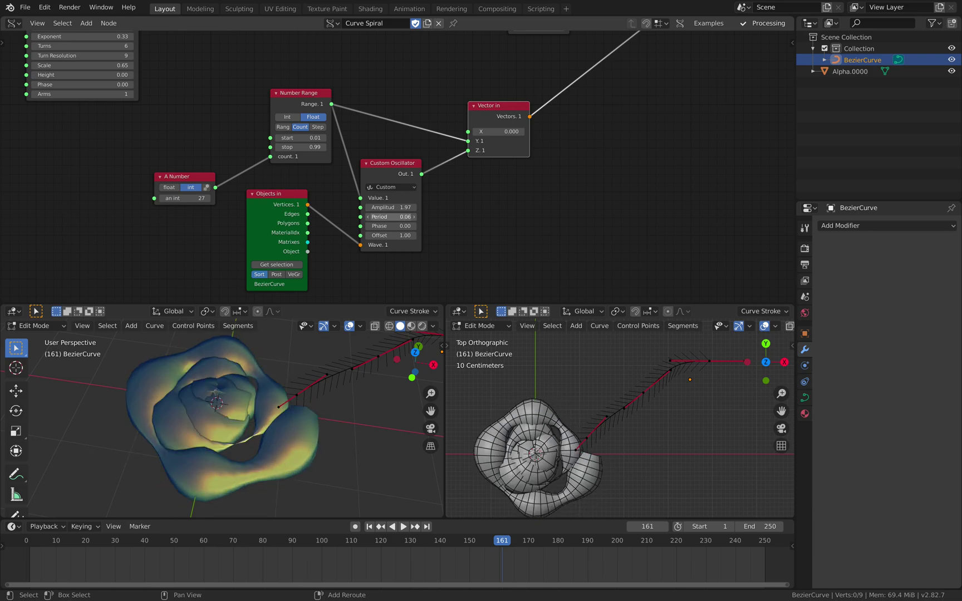
left_click_drag(396, 222, 418, 222)
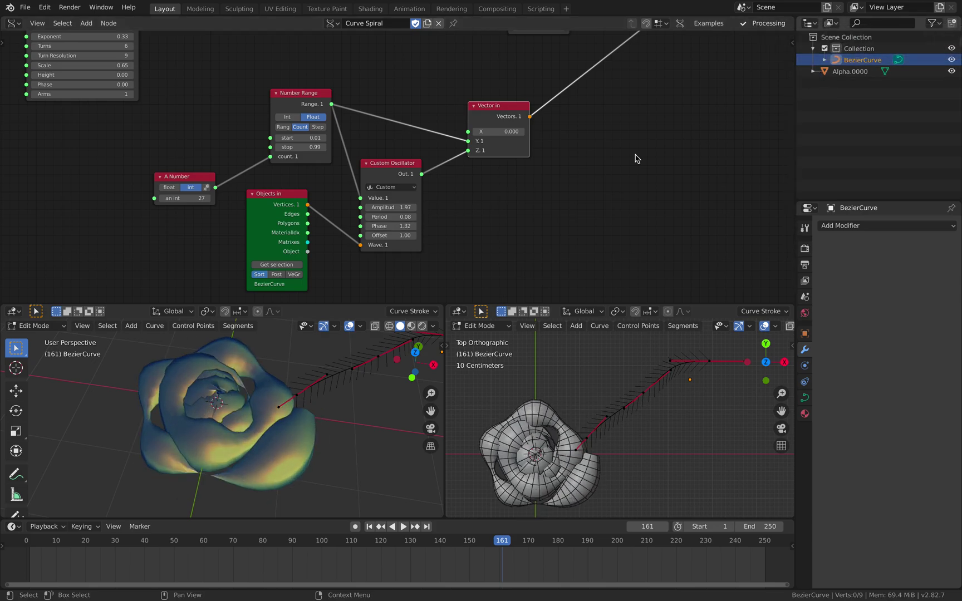
Step: Move the Objects in node closer to the Custom Oscillator and set the A Number integer to 41
left_click_drag(289, 211, 301, 209)
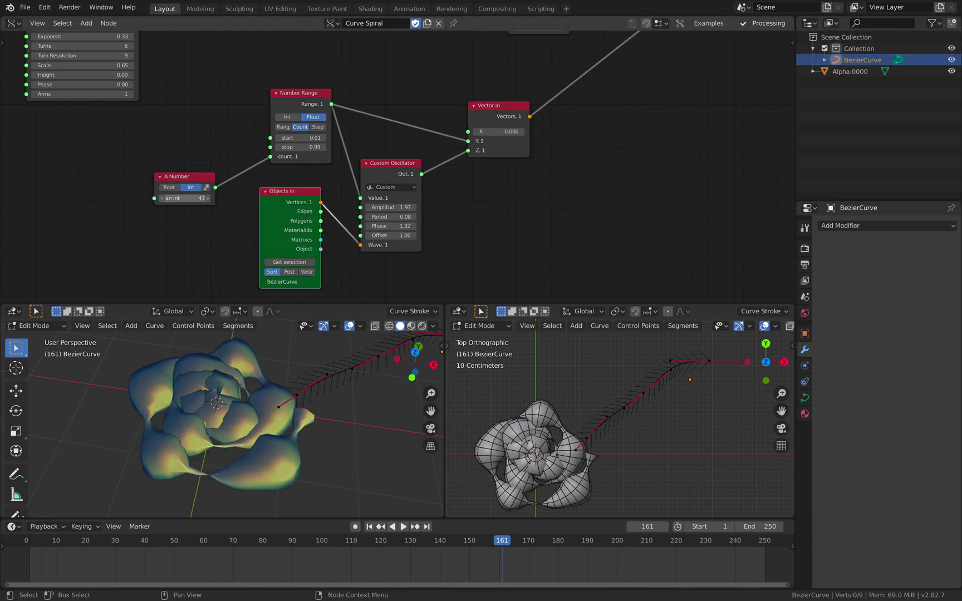
left_click_drag(189, 198, 155, 198)
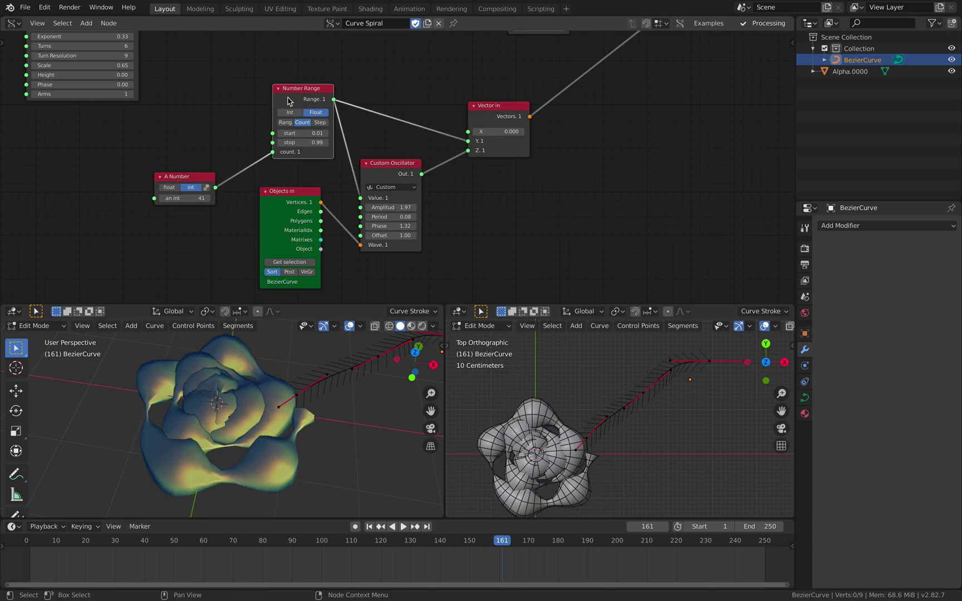
scroll(290, 128, "up", 3)
scroll(461, 226, "down", 4)
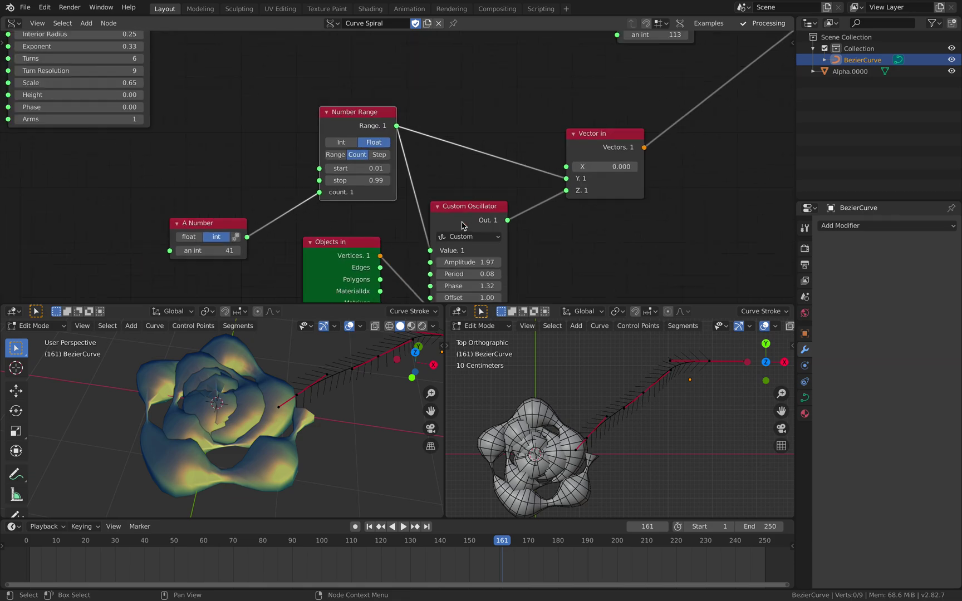
Step: Set the Custom Oscillator's period to 2, and its phase and offset to 0
middle_click_drag(482, 243, 445, 177)
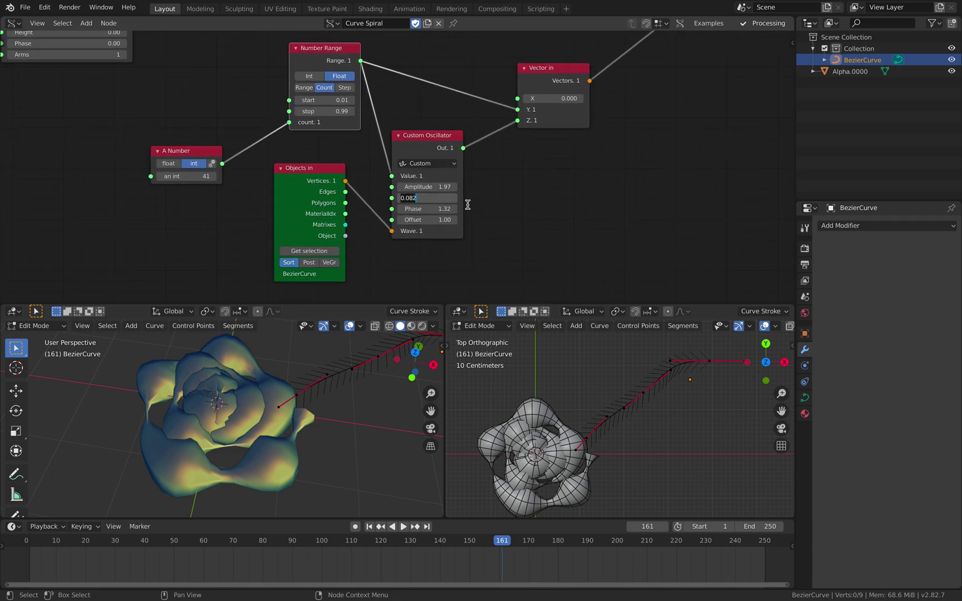
key("Return")
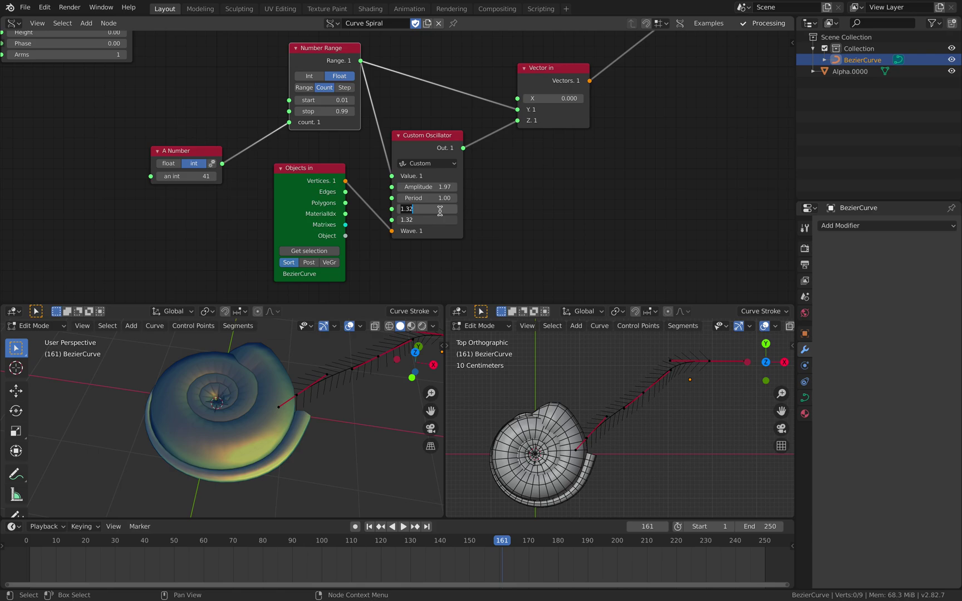
key("Return")
left_click_drag(433, 197, 417, 197)
key("BackSpace")
middle_click_drag(302, 376, 305, 411)
scroll(305, 411, "up", 1)
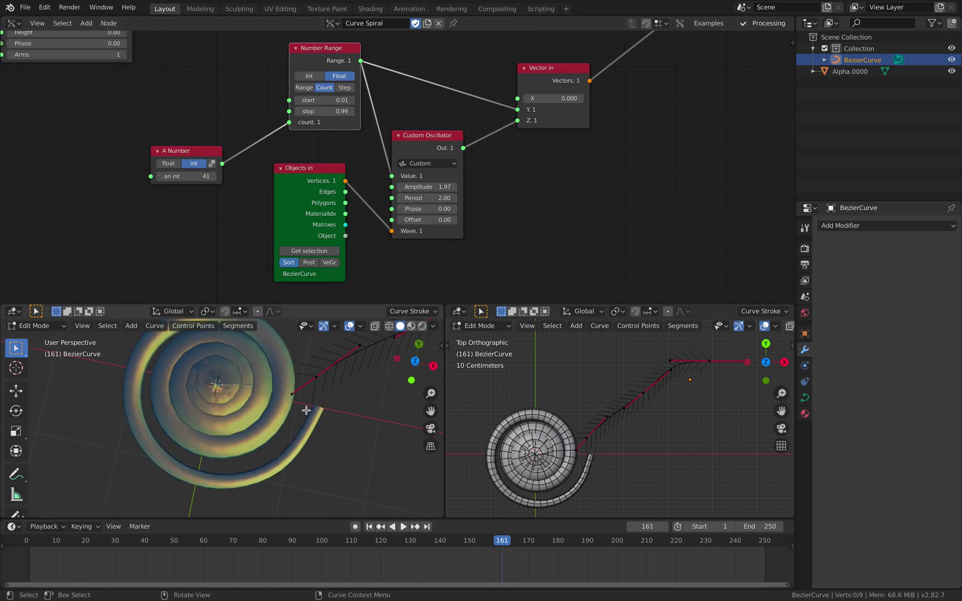
Step: Try shifting the Custom Oscillator's phase and return it to 0
left_click_drag(430, 209, 447, 208)
type("0")
key("Return")
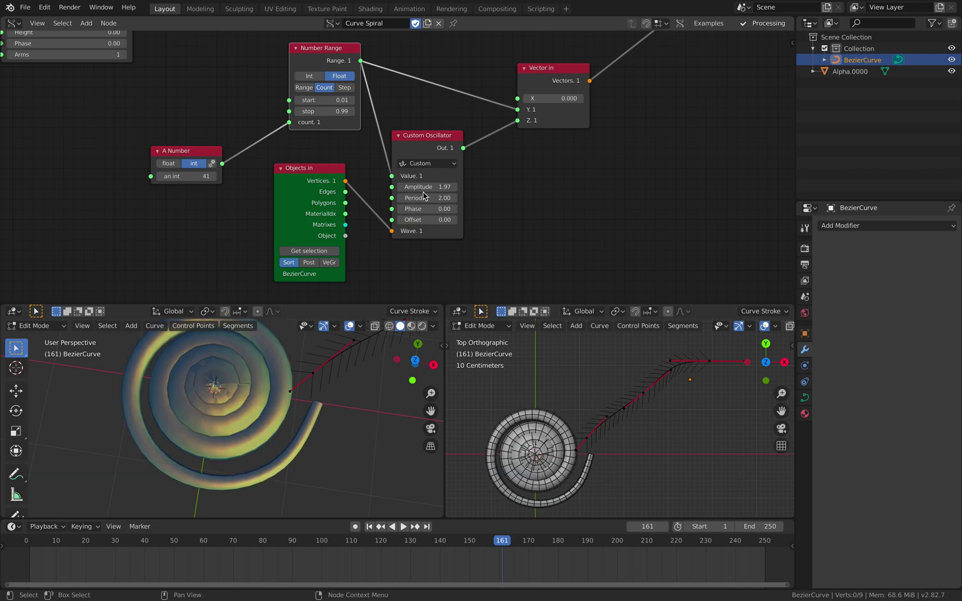
Step: Try a period of 1 on the Custom Oscillator, restore it to 2 with amplitude 1.53, and set the Number Range stop to 1
left_click(424, 198)
type("1")
key("Return")
left_click_drag(440, 186, 484, 197)
type("2")
key("Return")
scroll(490, 204, "down", 1)
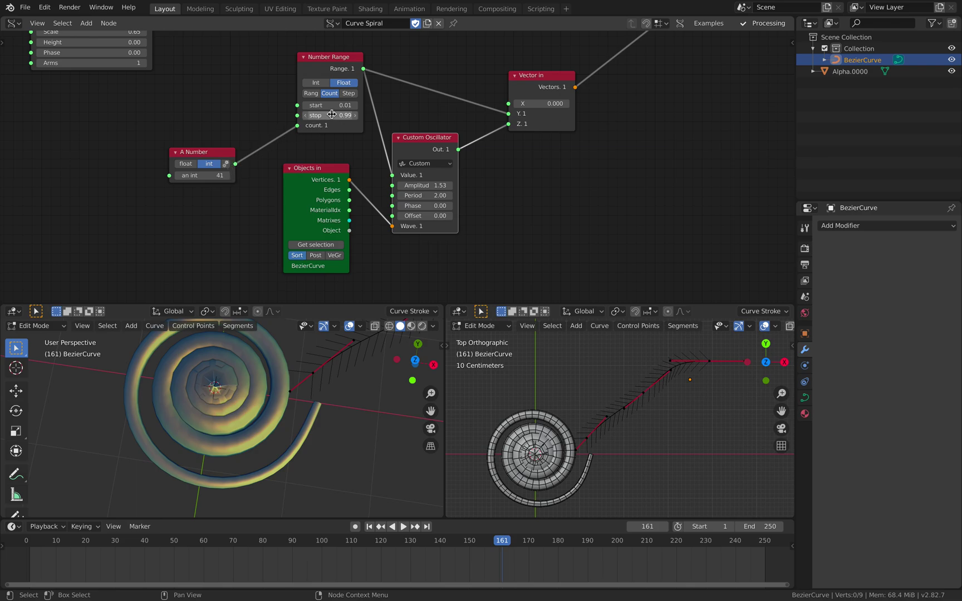
middle_click_drag(234, 456, 145, 390)
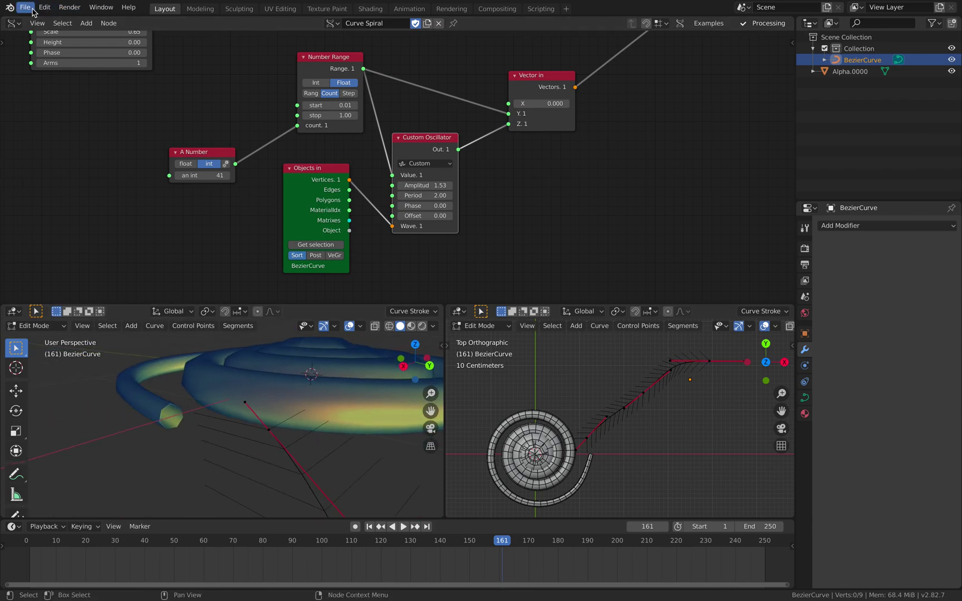
Step: Open a recent spiral shell file, discarding the unsaved changes to spiral_ngon_007
left_click(25, 7)
mouse_move(63, 46)
left_click(156, 44)
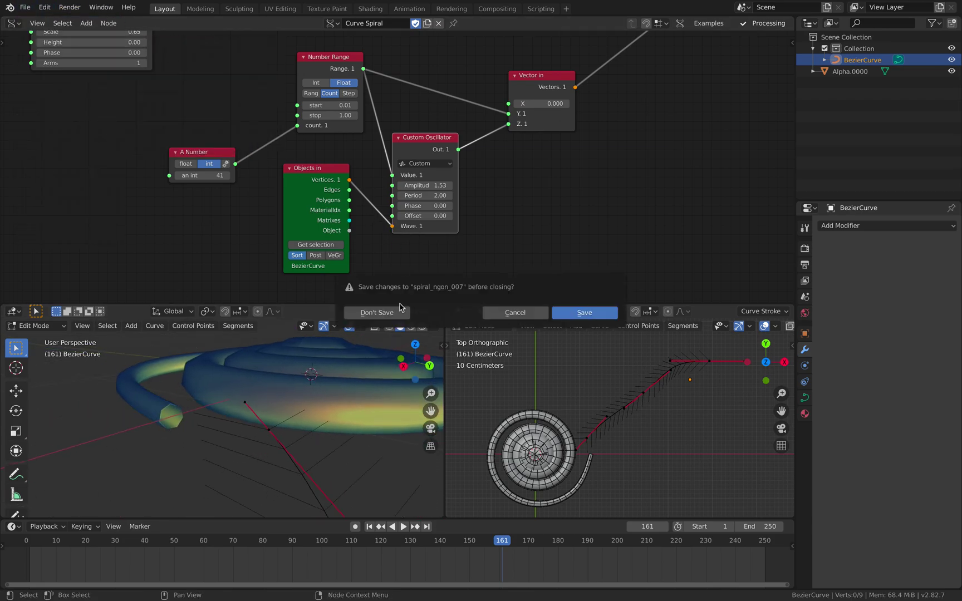
left_click(394, 313)
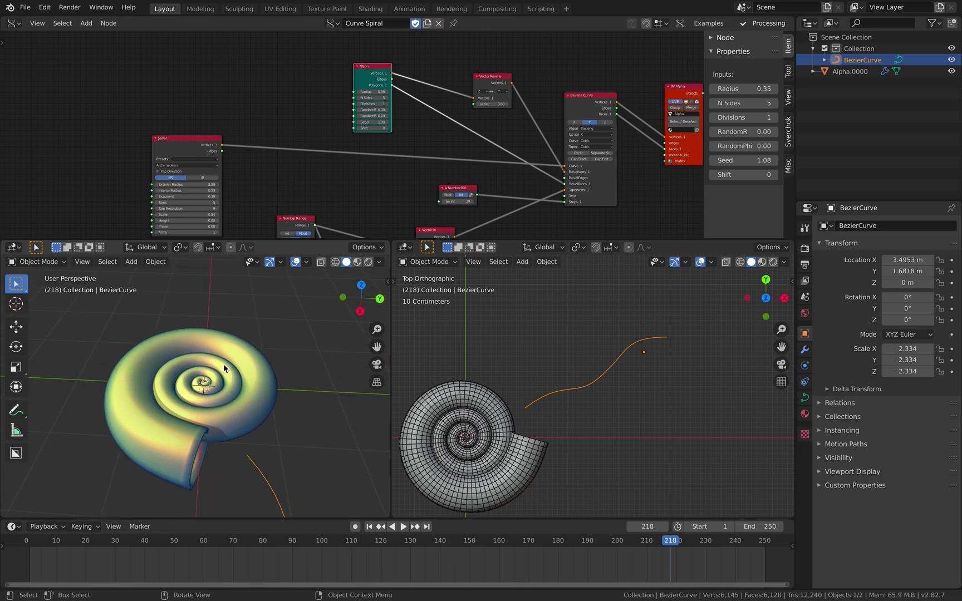
Step: Try a stop value of 1 on the Number Range node and return it to 0.99
middle_click_drag(334, 182, 318, 99)
scroll(317, 99, "up", 7)
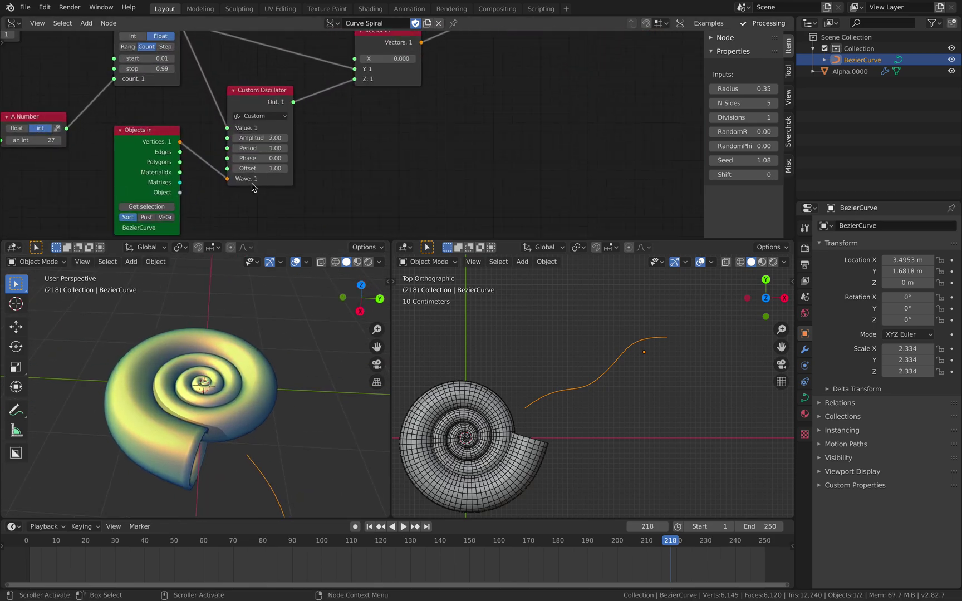
middle_click_drag(253, 187, 342, 168)
middle_click_drag(249, 362, 207, 355)
scroll(207, 355, "up", 3)
middle_click_drag(255, 50, 272, 129)
left_click(268, 83)
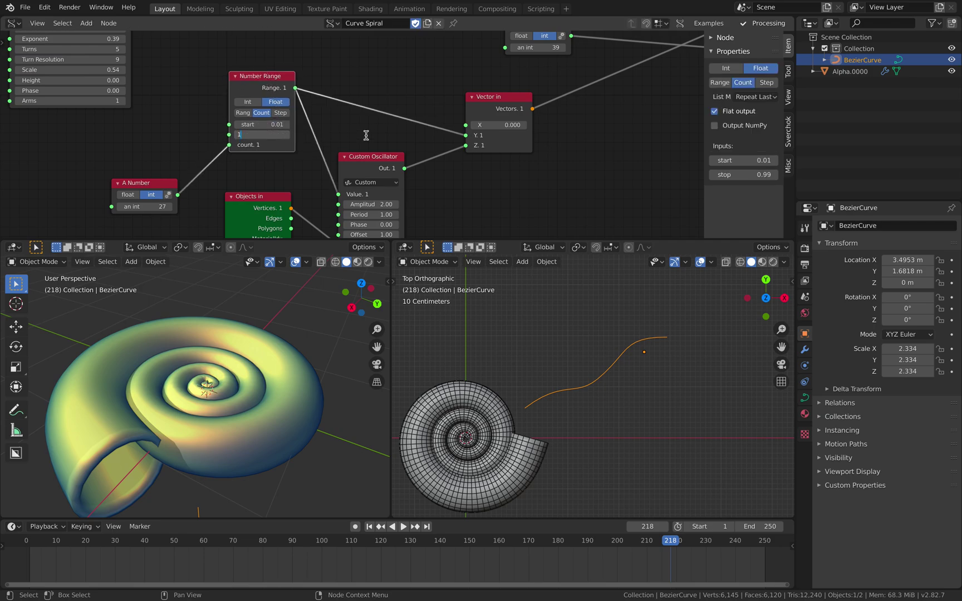
type("1")
key("Return")
middle_click_drag(67, 457, 217, 395)
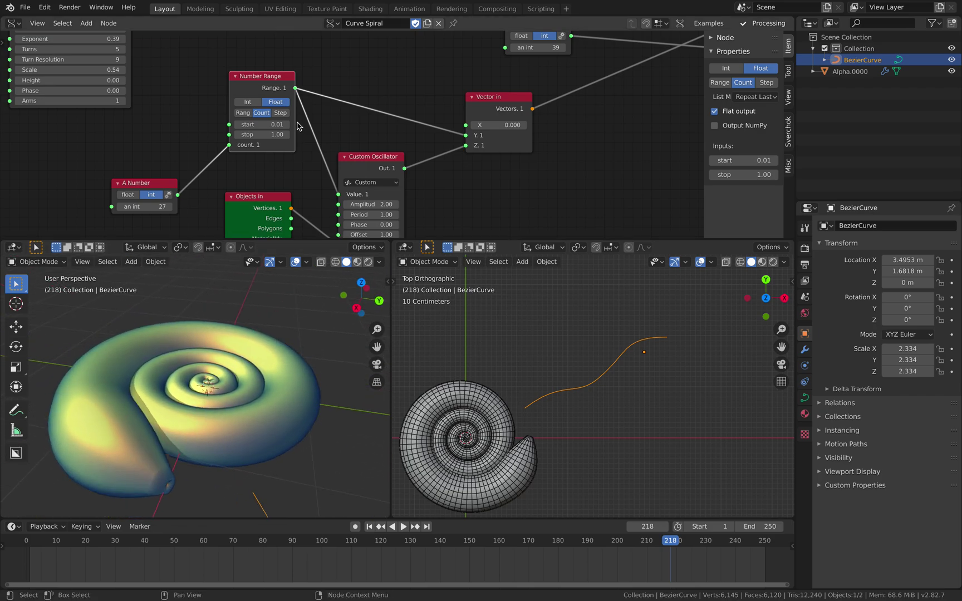
mouse_move(272, 134)
left_mouse_down("shift")
mouse_move(284, 133)
mouse_move(261, 134)
left_mouse_up("shift")
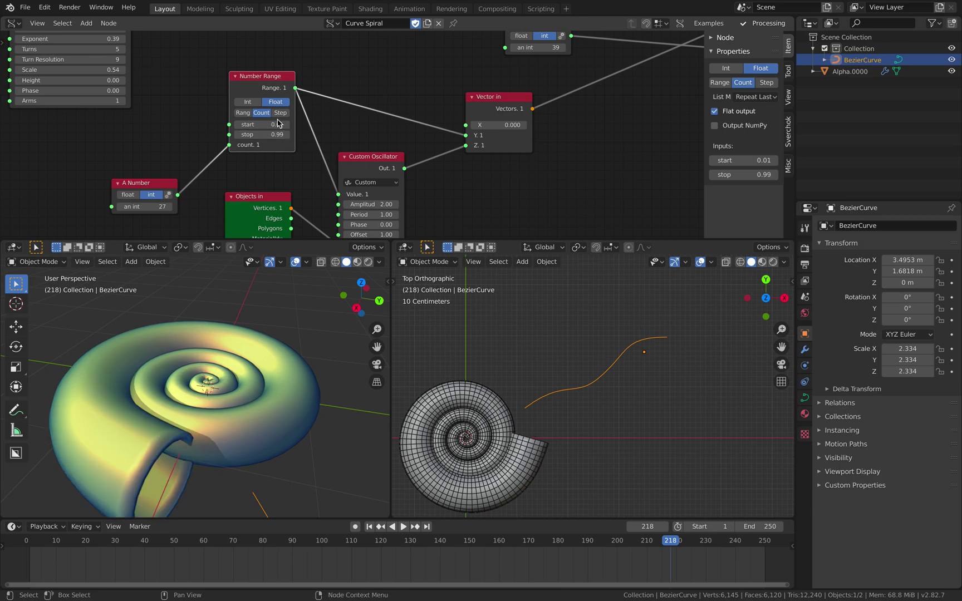
Step: Try a start value of 0.04 on the Number Range node and settle on 0.02 while inspecting the spiral's centre
mouse_move(228, 362)
middle_mouse_down()
mouse_move(162, 348)
mouse_move(211, 360)
middle_mouse_up()
left_click_drag(262, 124, 273, 124, "shift")
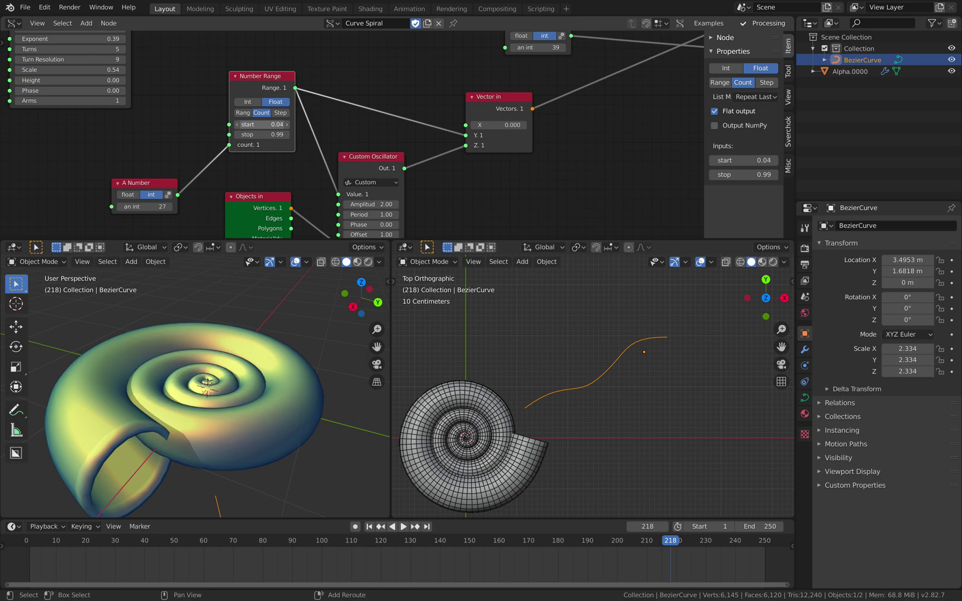
middle_click_drag(222, 320, 223, 365)
scroll(225, 365, "up", 4)
mouse_move(280, 122)
left_mouse_down("shift")
mouse_move(273, 122)
mouse_move(281, 123)
left_mouse_up("shift")
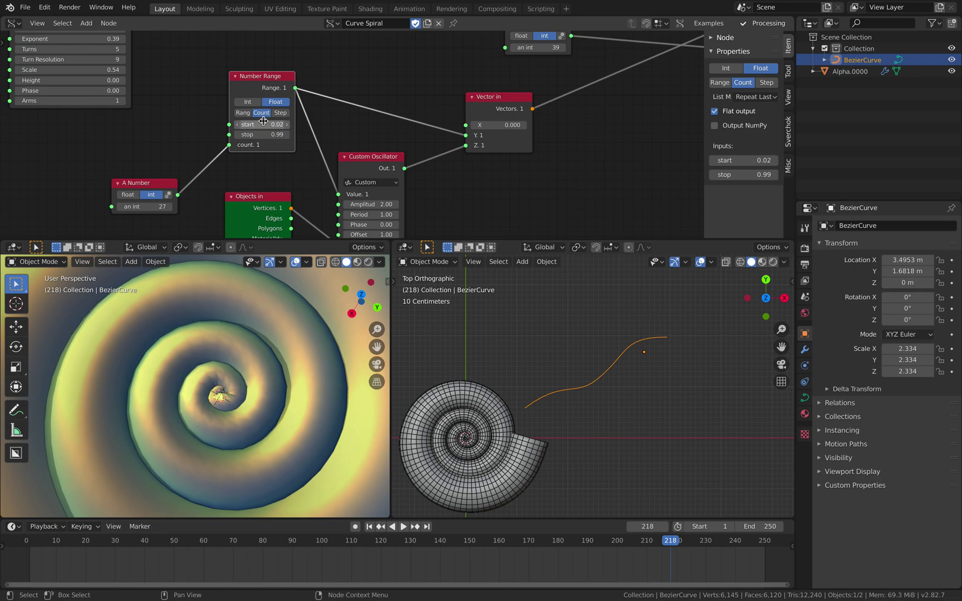
Step: Vary the A Number integer feeding the Number Range count and raise the integer feeding the bevel node's Steps for a denser shell mesh
middle_click_drag(179, 143, 188, 91)
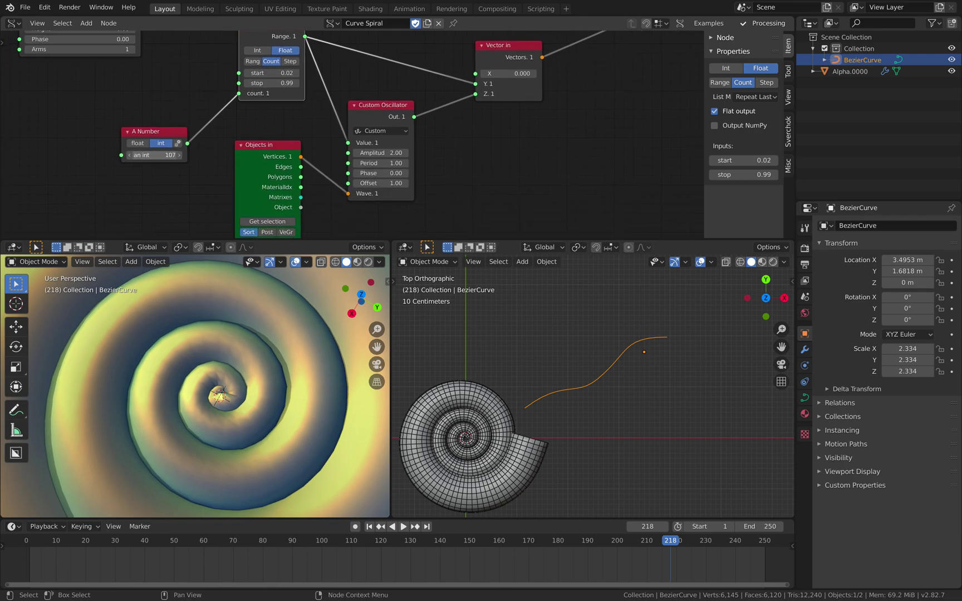
left_click_drag(153, 155, 139, 155)
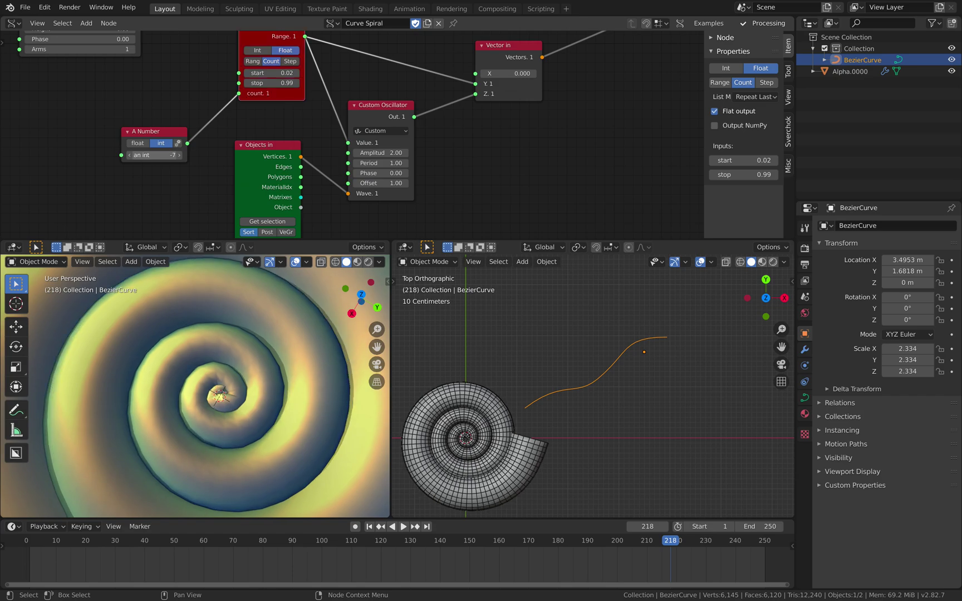
middle_click_drag(512, 93, 267, 149)
left_click_drag(210, 159, 239, 159)
middle_click_drag(226, 325, 251, 289)
scroll(321, 128, "down", 3)
scroll(321, 128, "down", 2)
Step: Enlarge the node editor to fit the whole node tree and centre the shell and curve in the top view
middle_click_drag(338, 112, 371, 103)
left_click_drag(491, 239, 490, 287)
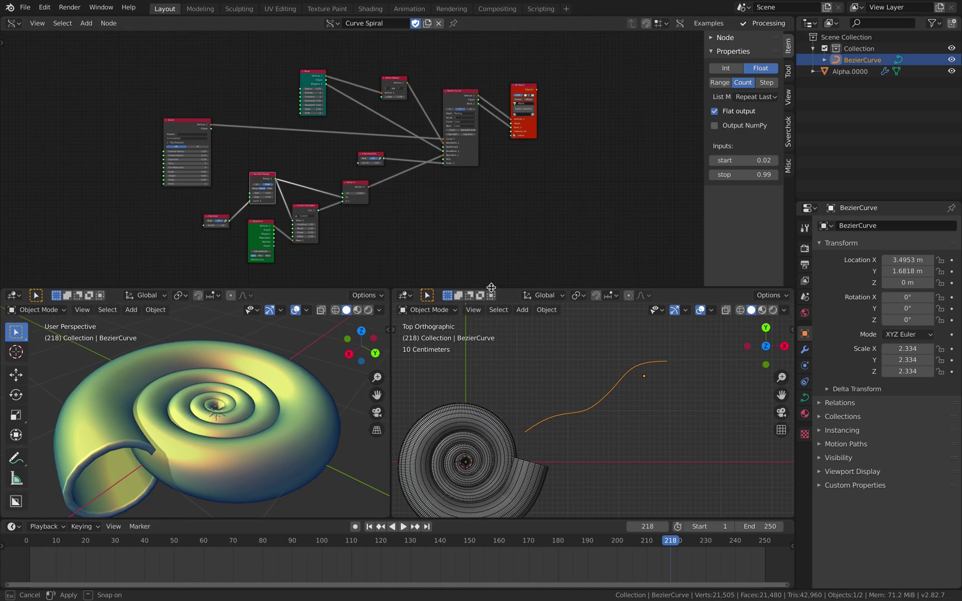
middle_click_drag(480, 384, 552, 387, "shift")
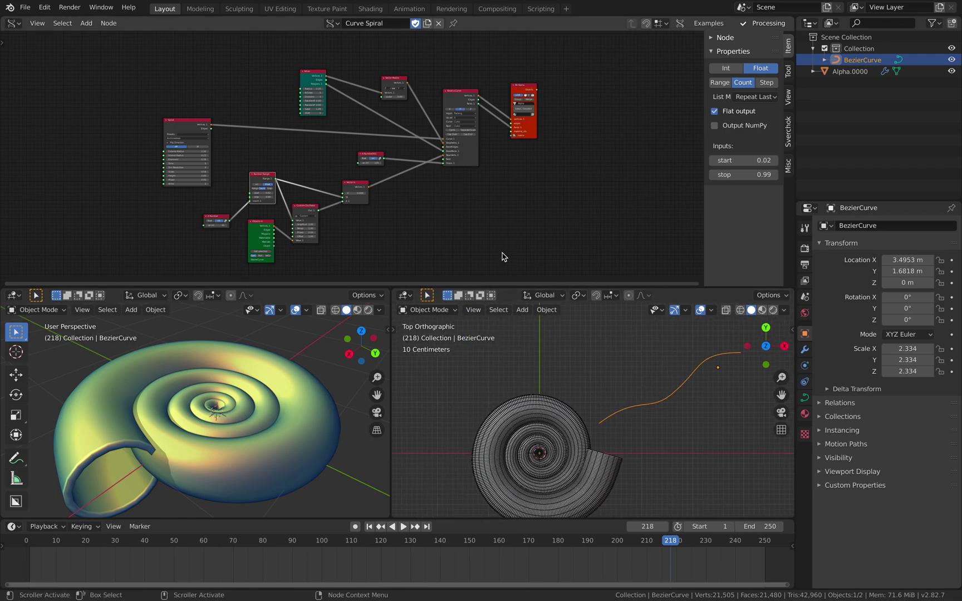